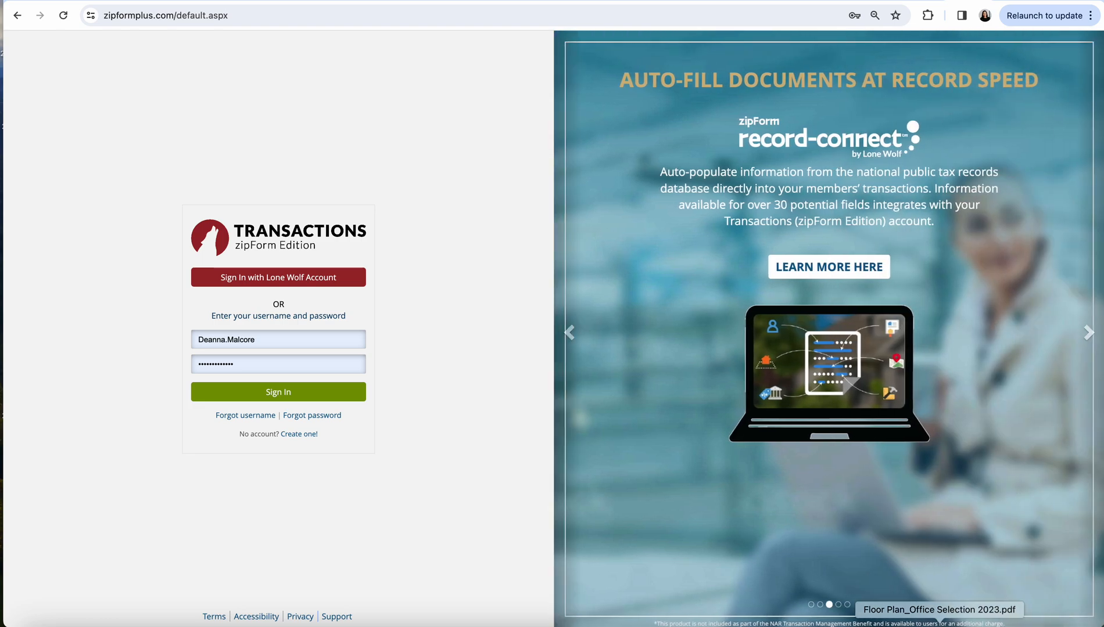
Sign in to zipForm with the account username and password
click(309, 392)
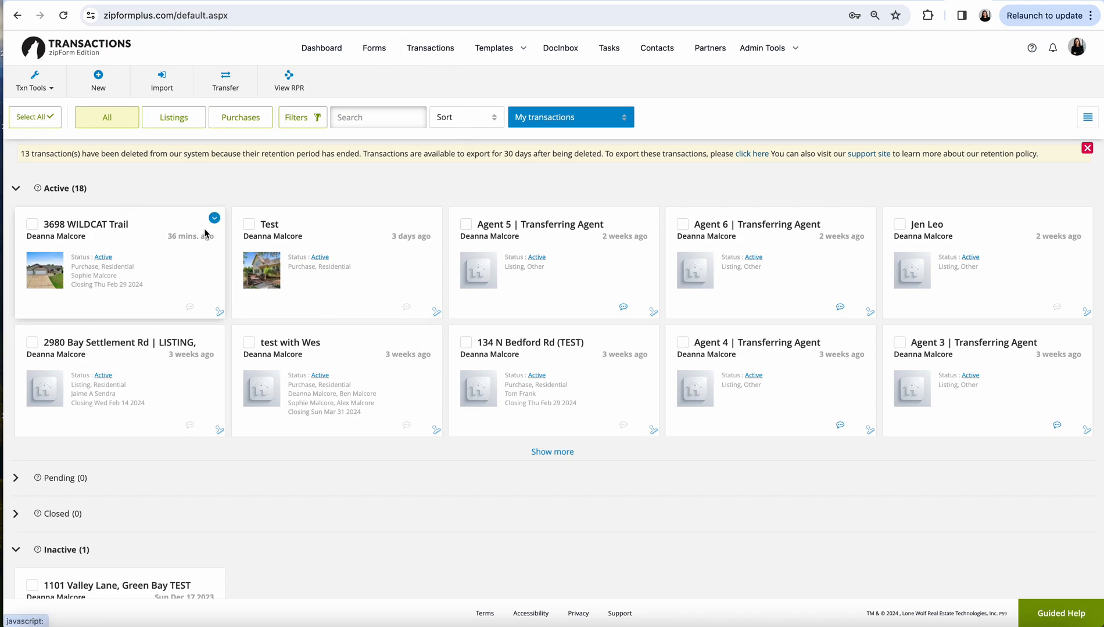
click(449, 49)
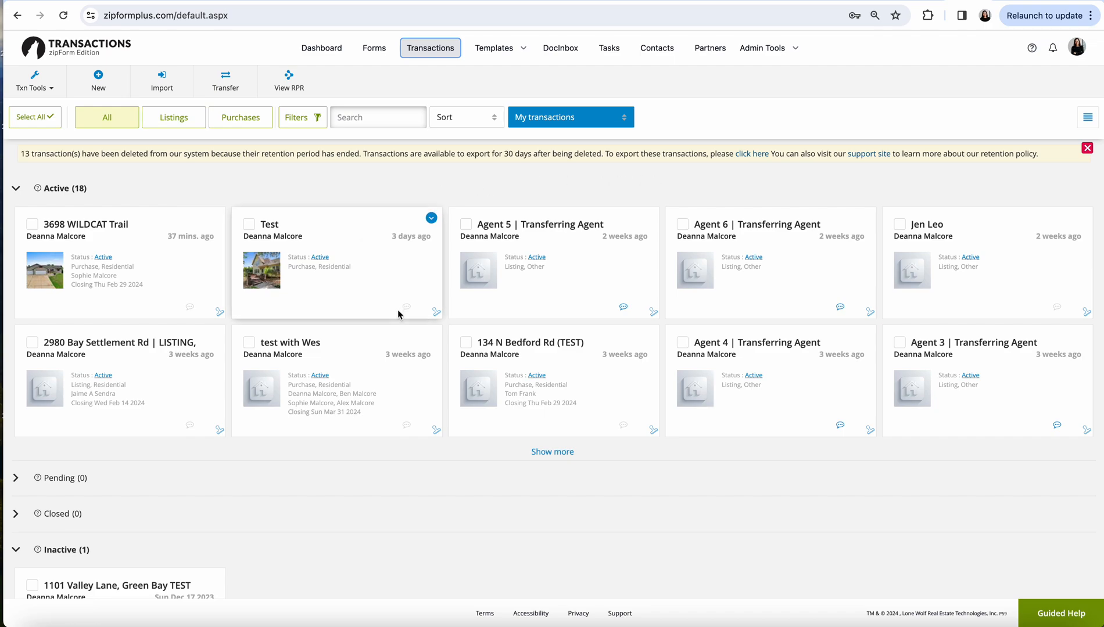
click(1087, 118)
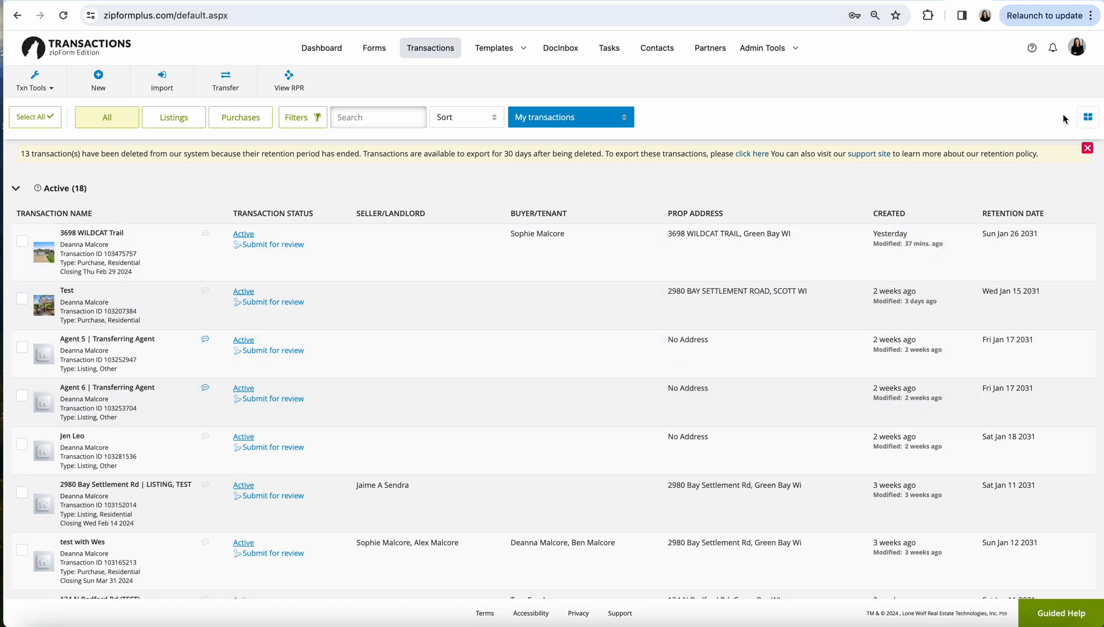
click(1090, 121)
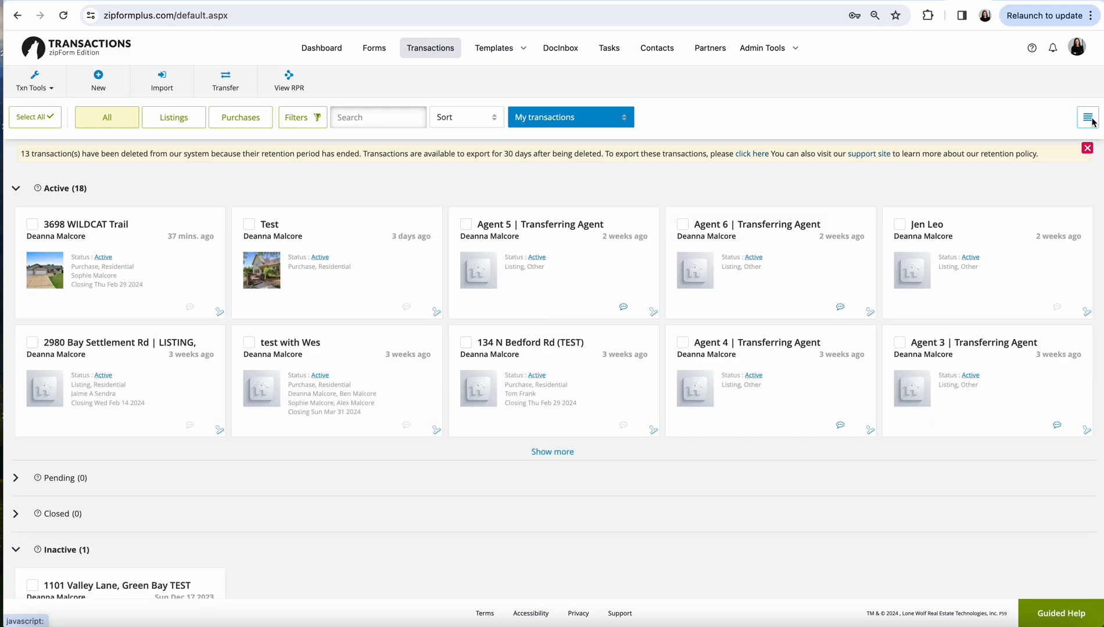
click(161, 264)
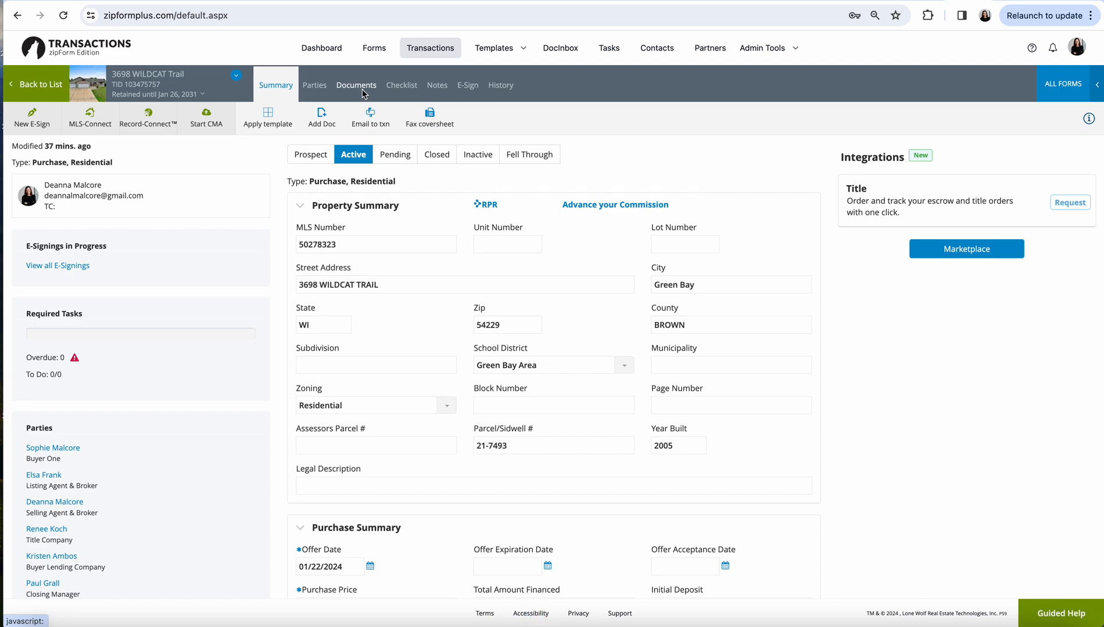
Show the transaction's E-Sign tab listing its three Offer to Purchase packets
click(467, 86)
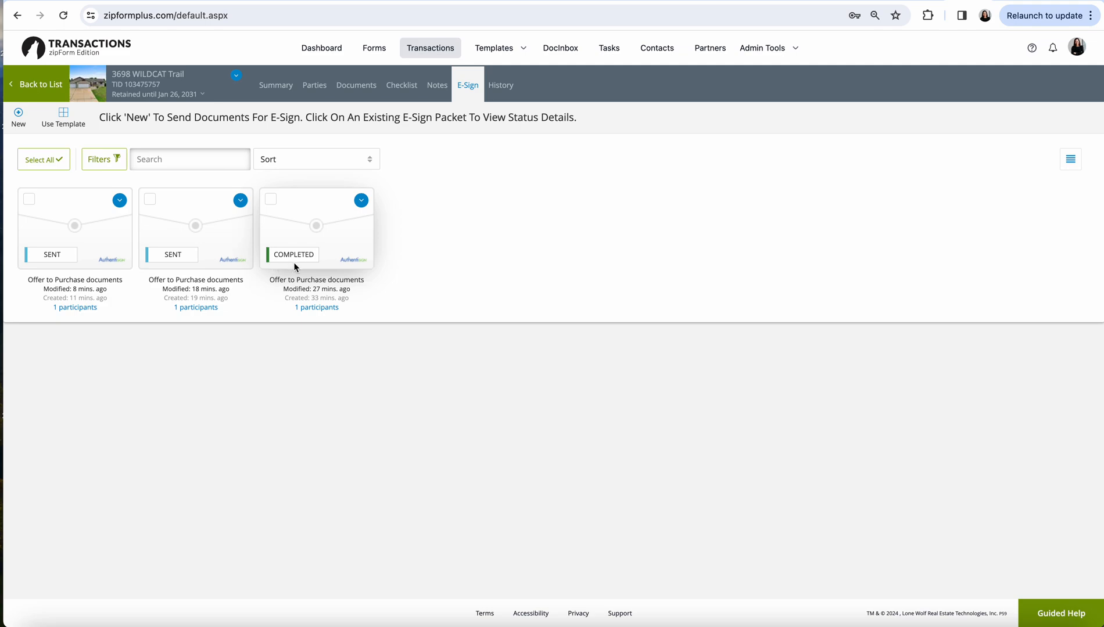
mouse_move(311, 309)
Duplicate the completed Offer to Purchase packet and nudge the buyer's Sign Here field right
click(362, 201)
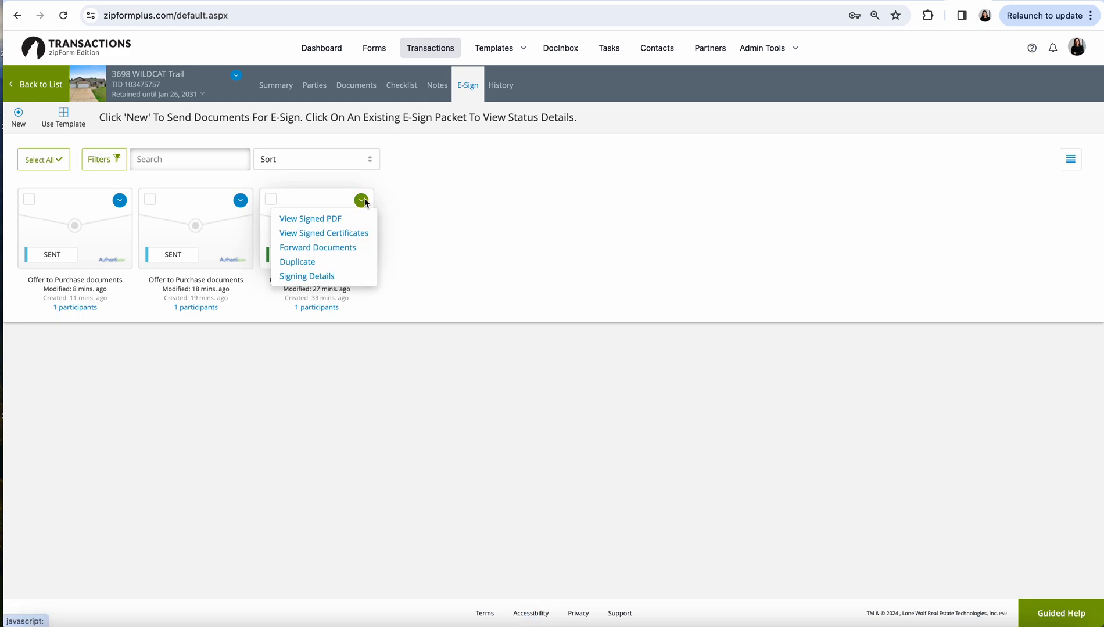
click(310, 262)
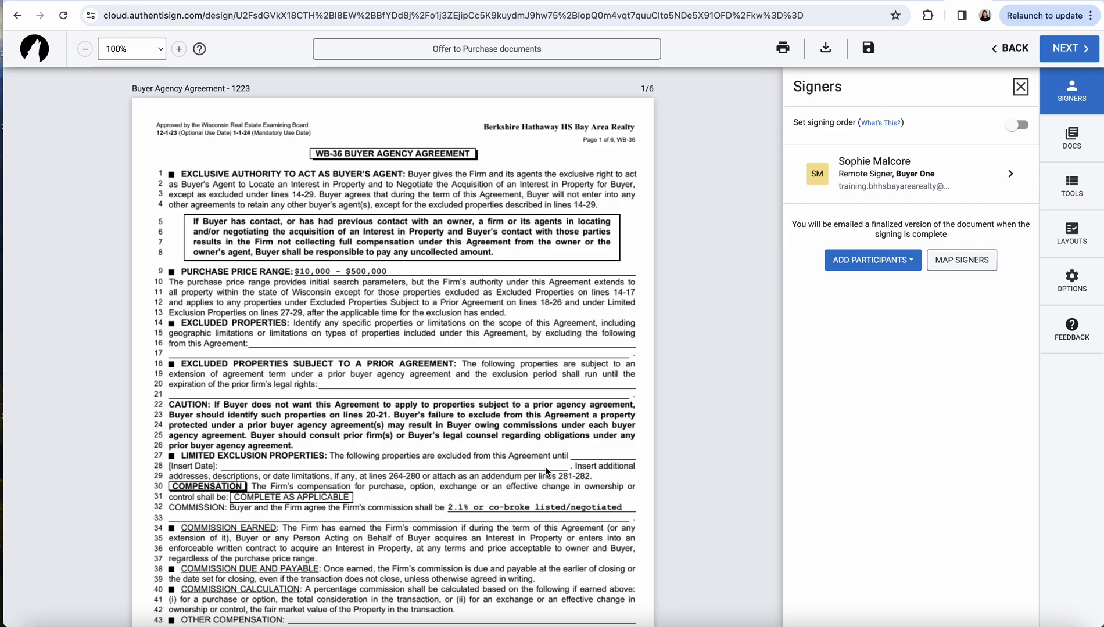
scroll(356, 423, down, 12)
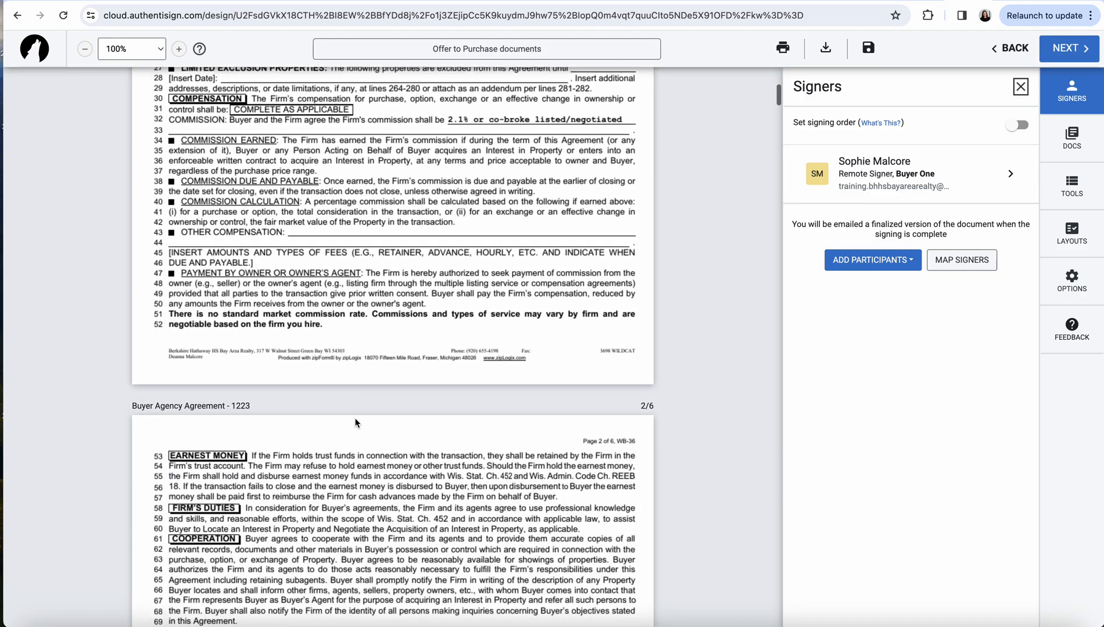
scroll(356, 422, down, 20)
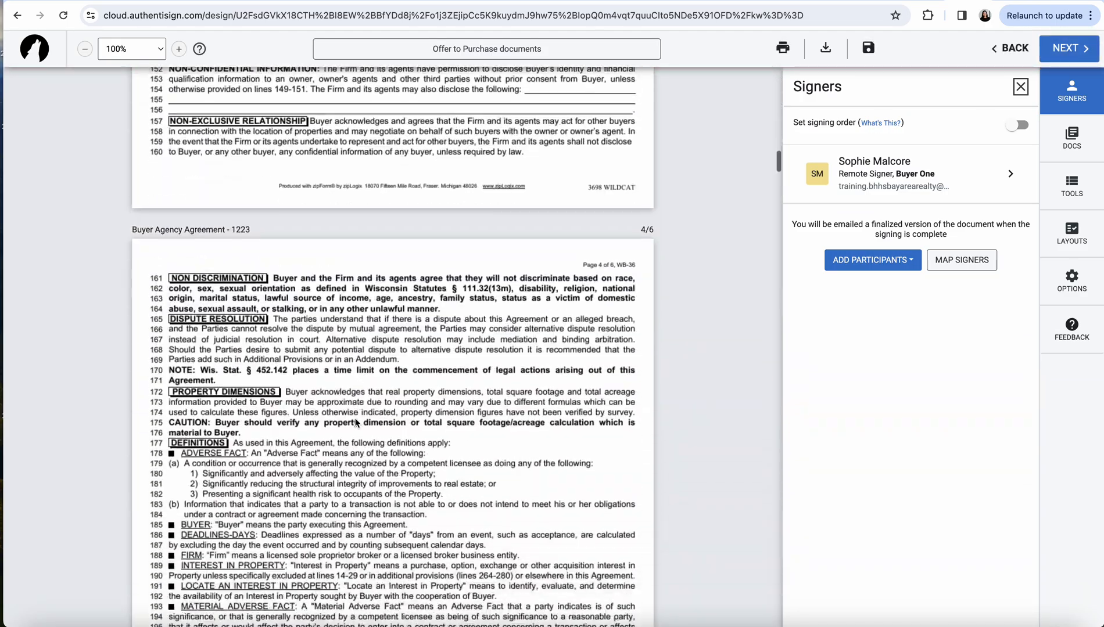
scroll(356, 422, down, 20)
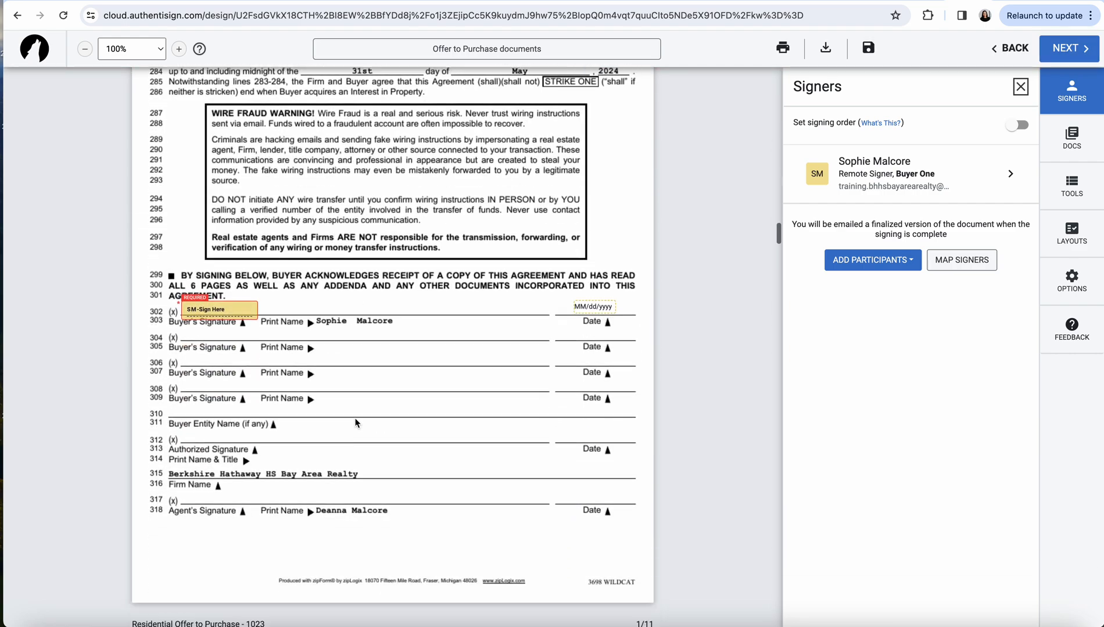
drag(235, 258, 265, 255)
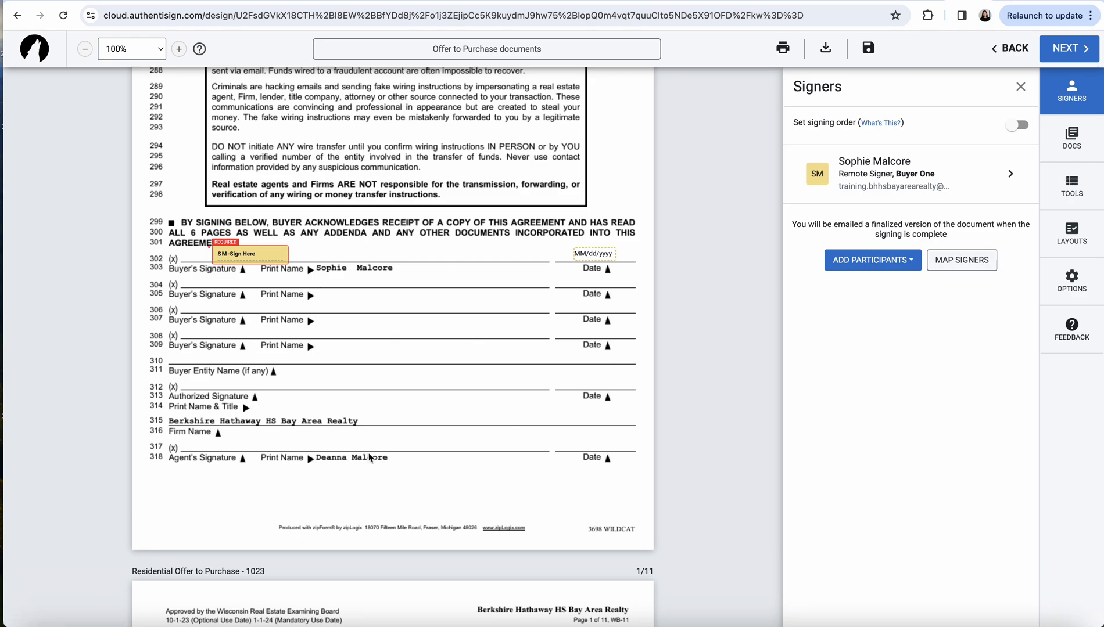
As signer Myself, place your signature and the date on the agent's signature and date lines
click(1075, 189)
click(967, 136)
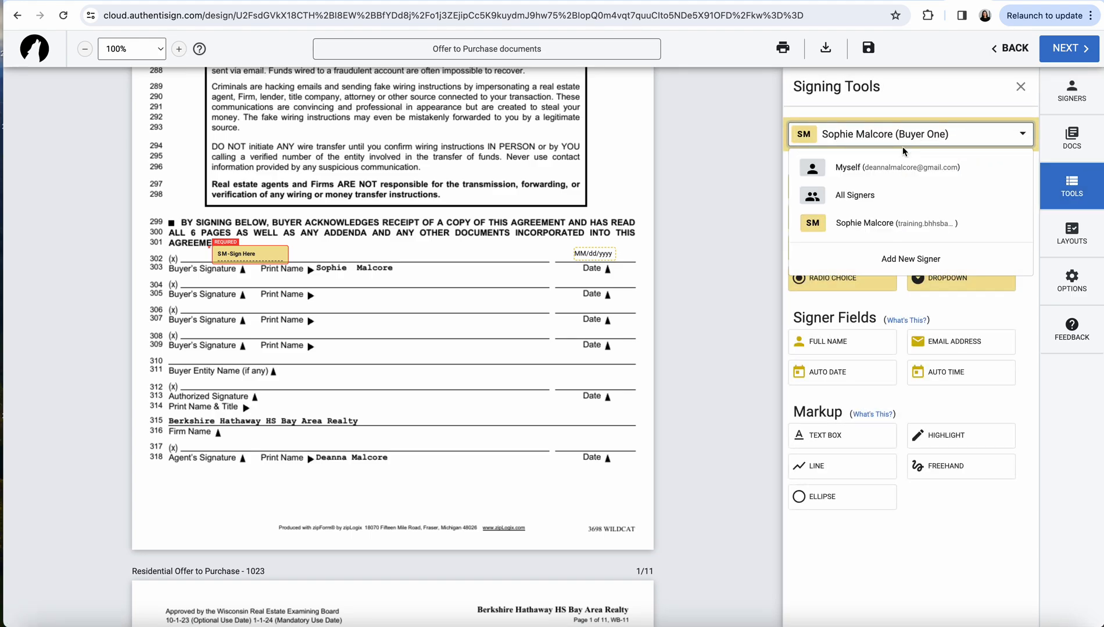
click(854, 168)
click(840, 189)
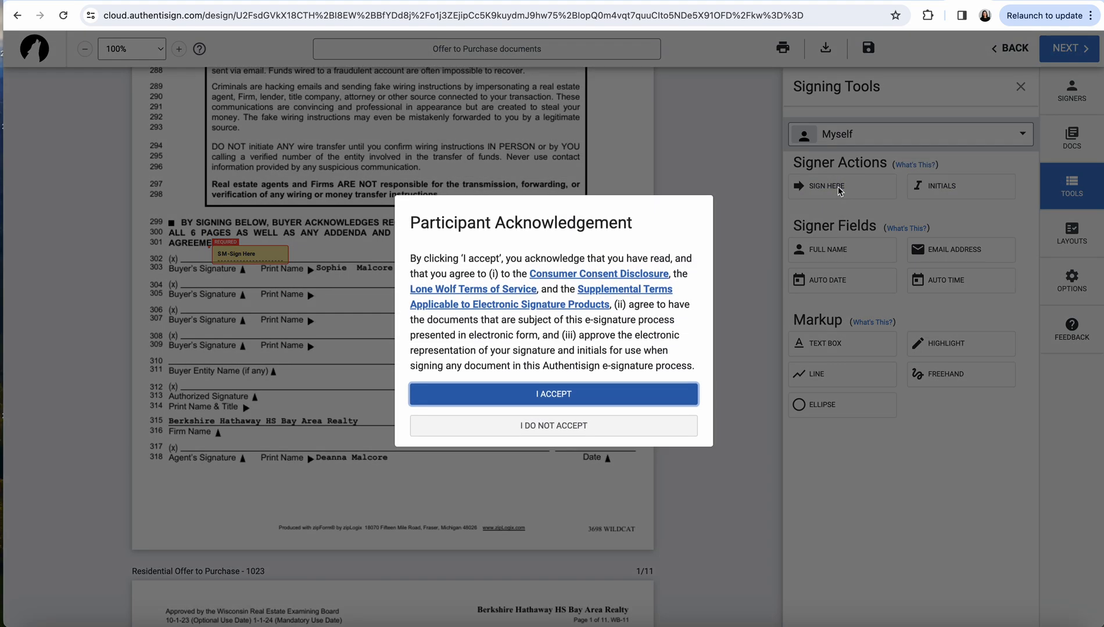
click(562, 400)
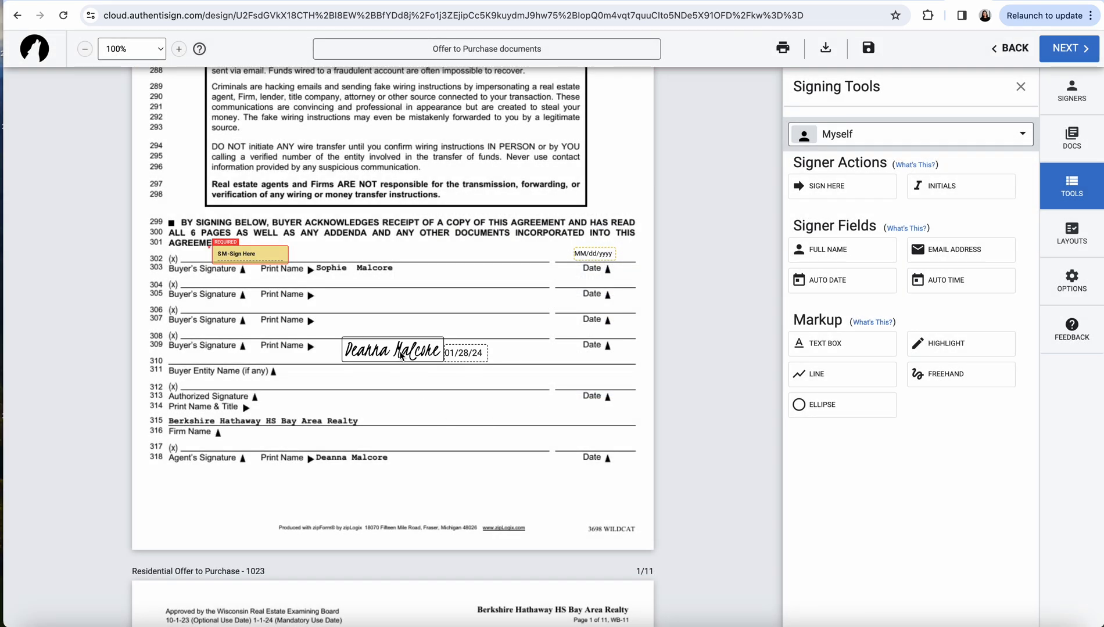
click(280, 445)
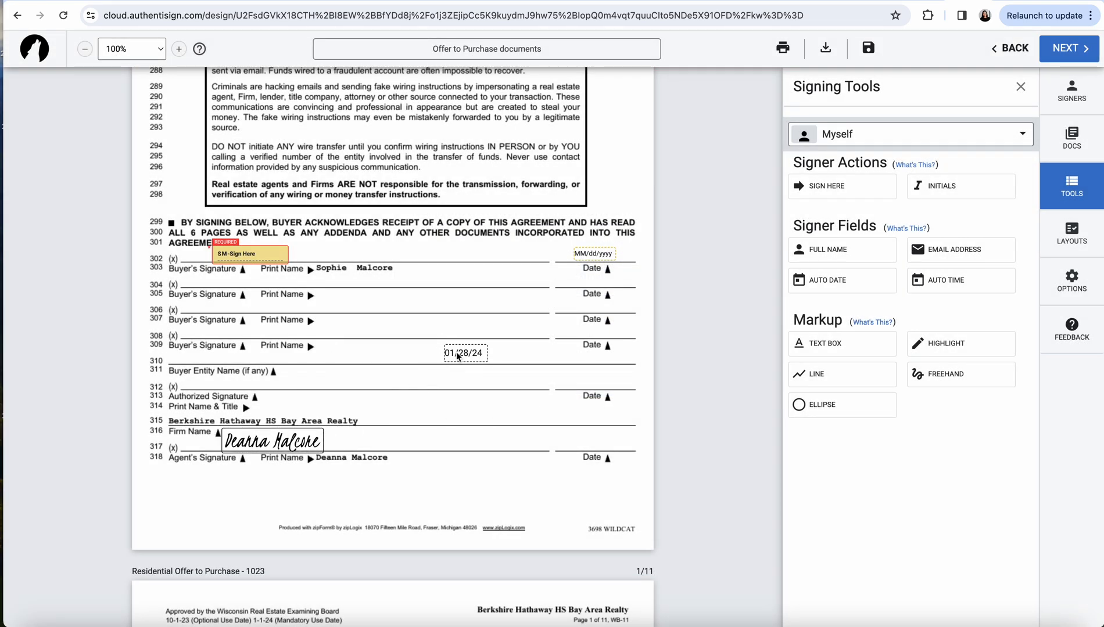
click(595, 443)
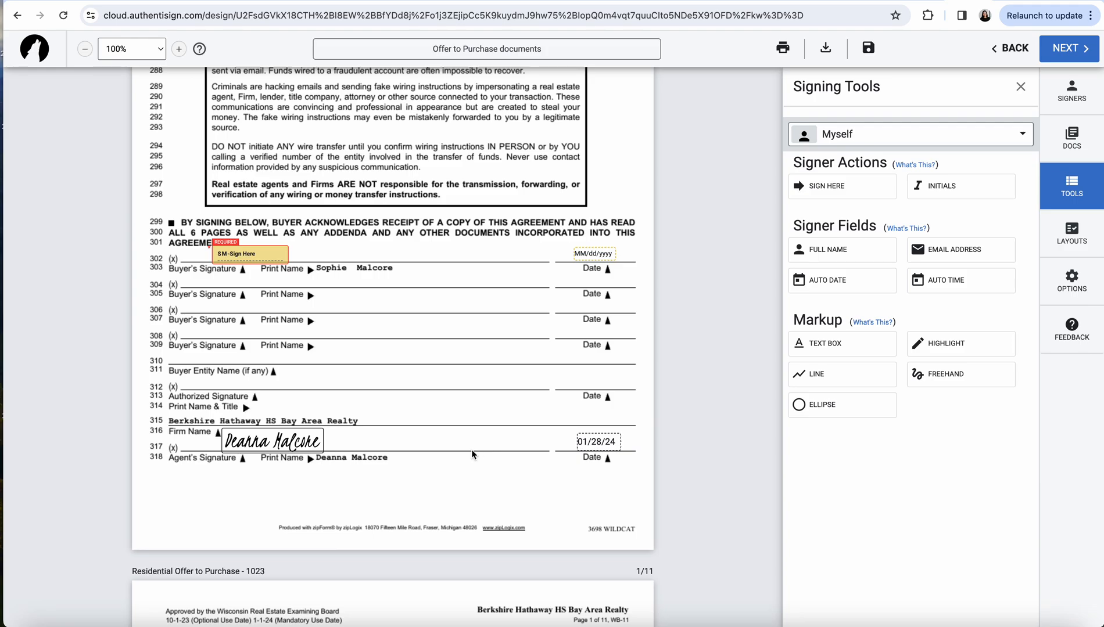
scroll(473, 456, down, 4)
scroll(474, 455, down, 5)
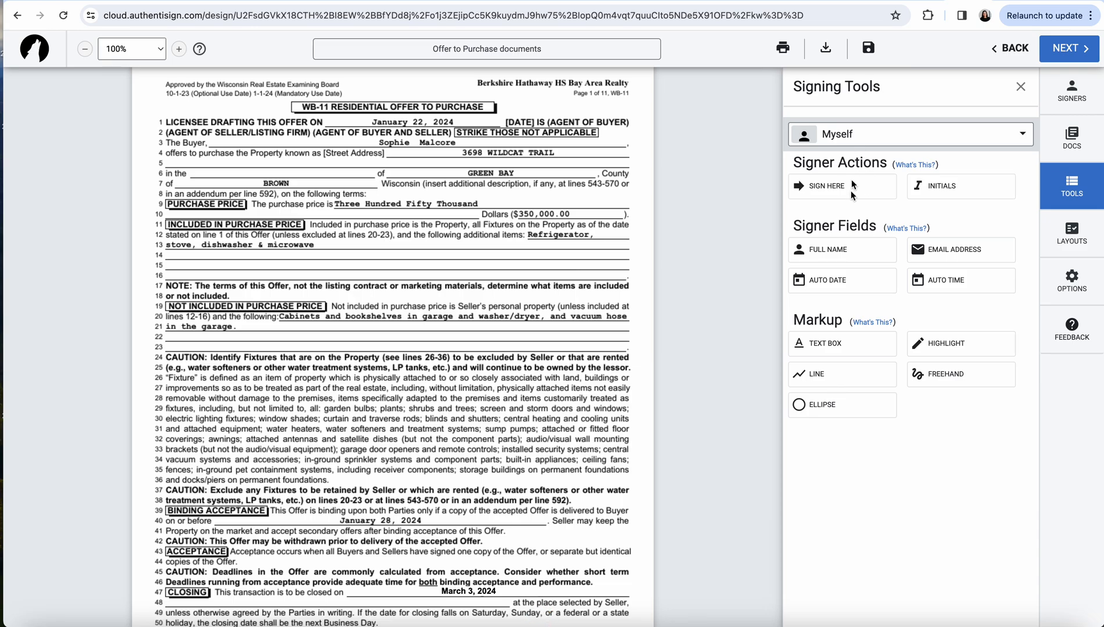
Place a text box over the line 10 dollar amount and type $355,000
click(835, 344)
click(545, 216)
drag(560, 215, 531, 214)
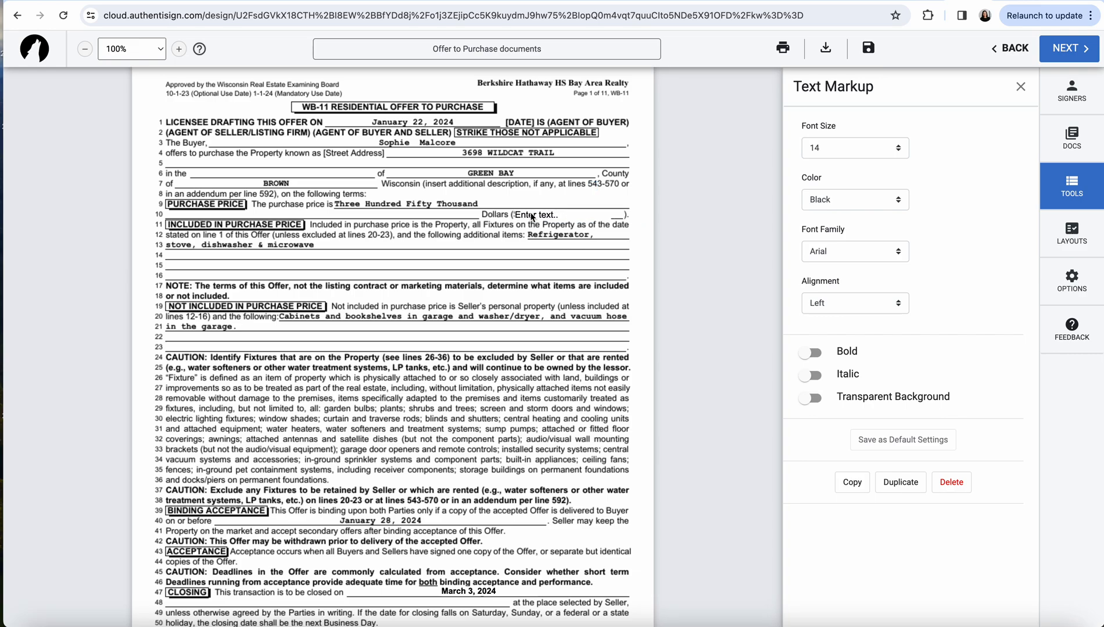
click(531, 216)
text($)
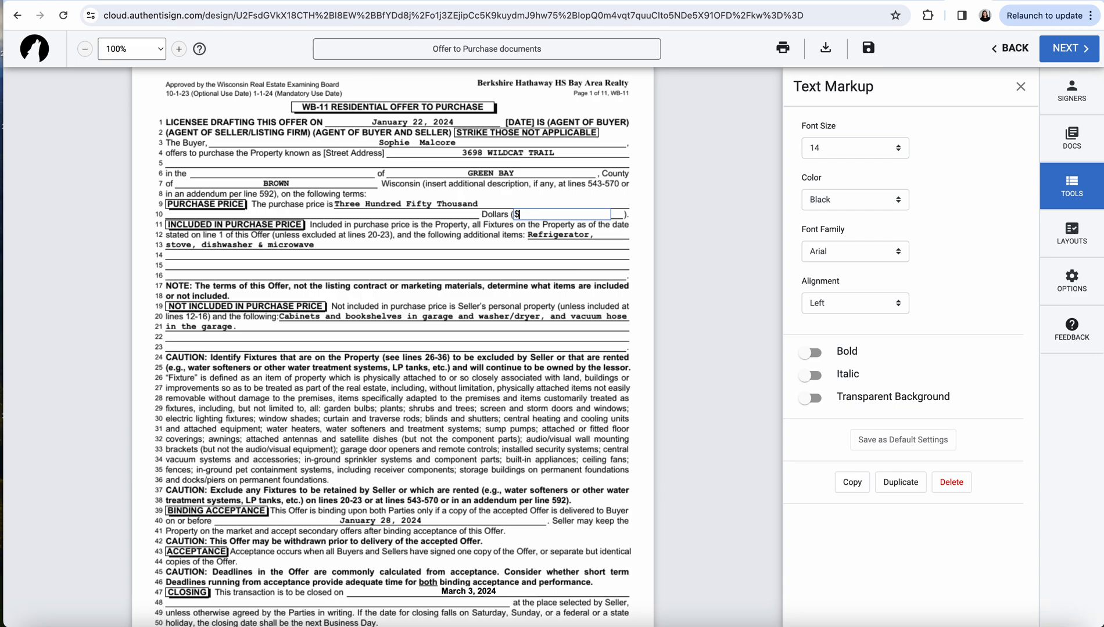
text(355,000)
Format the $355,000 text as bold 13-point Courier New with an opaque background
click(816, 150)
click(819, 138)
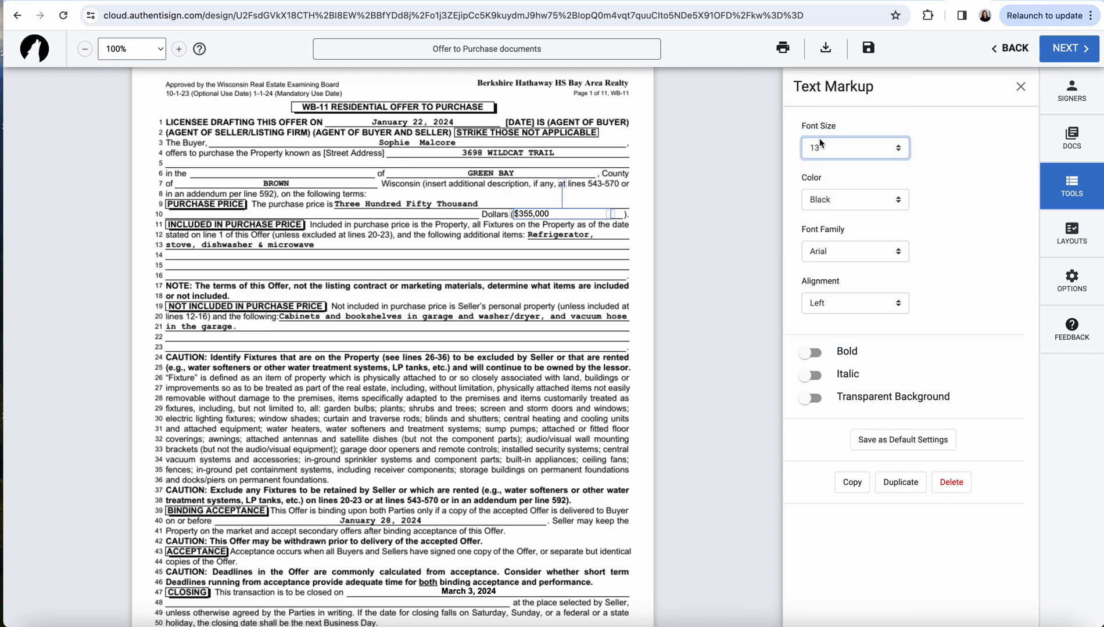
click(824, 252)
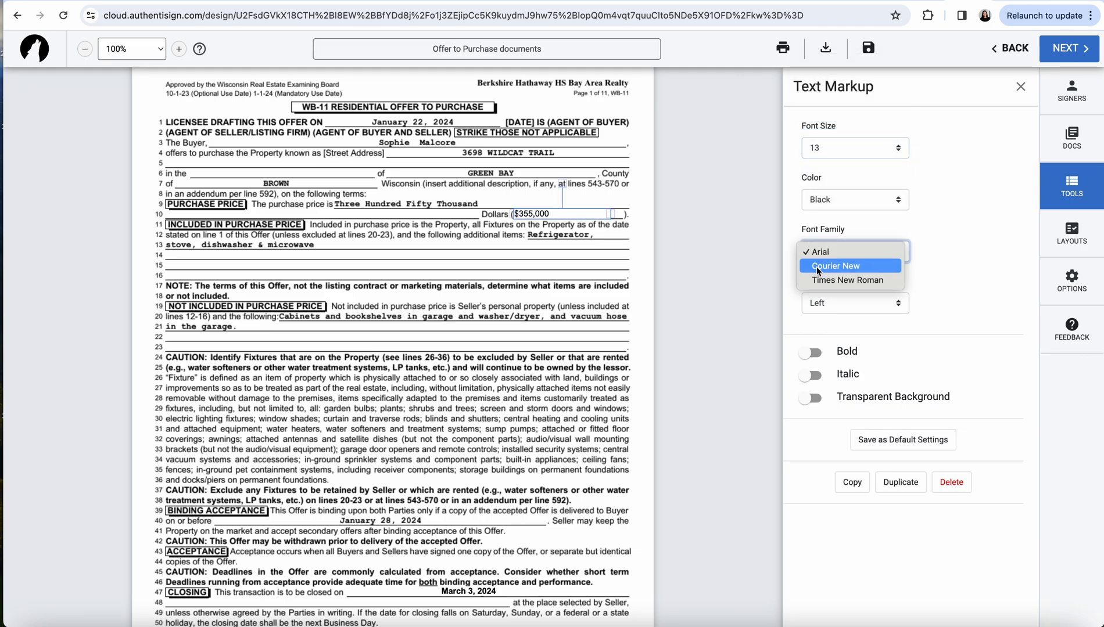
click(817, 266)
click(811, 352)
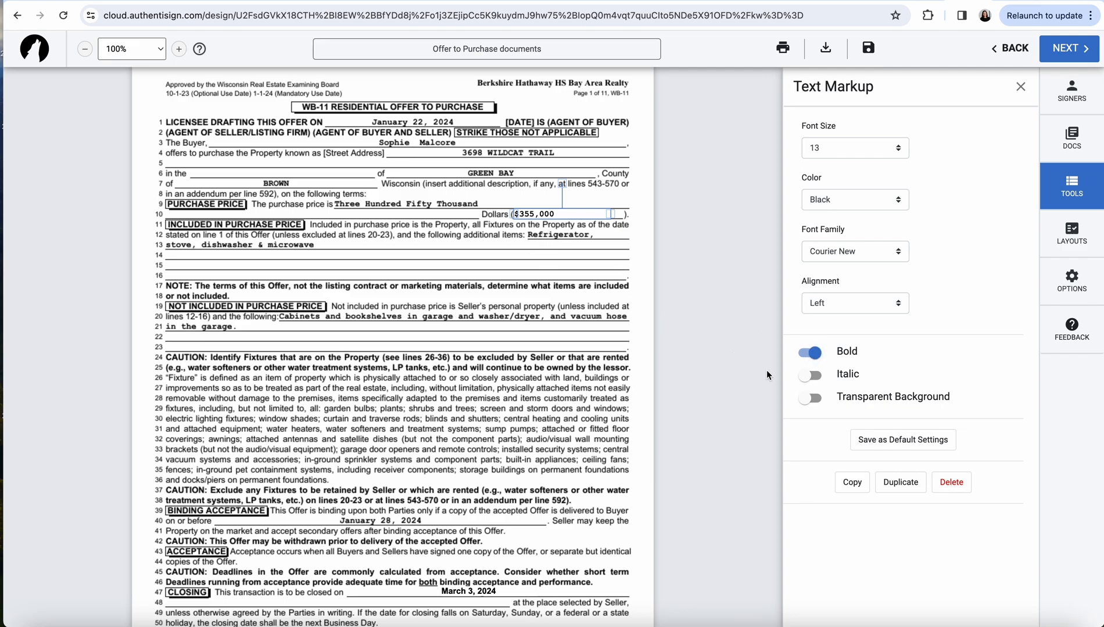
click(800, 399)
click(800, 399)
click(595, 287)
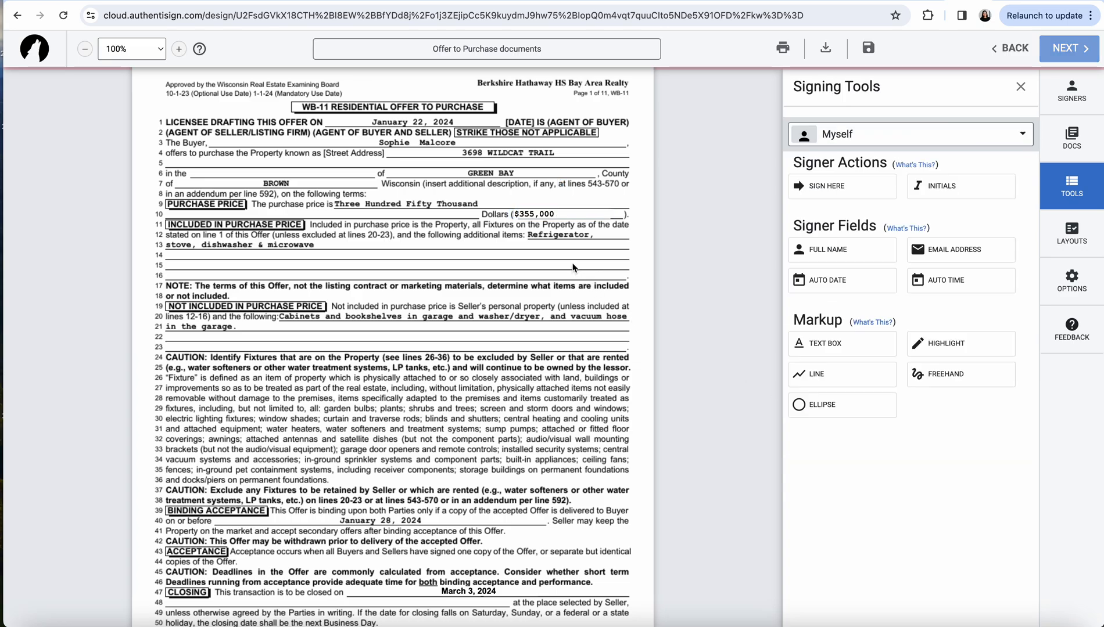
click(545, 218)
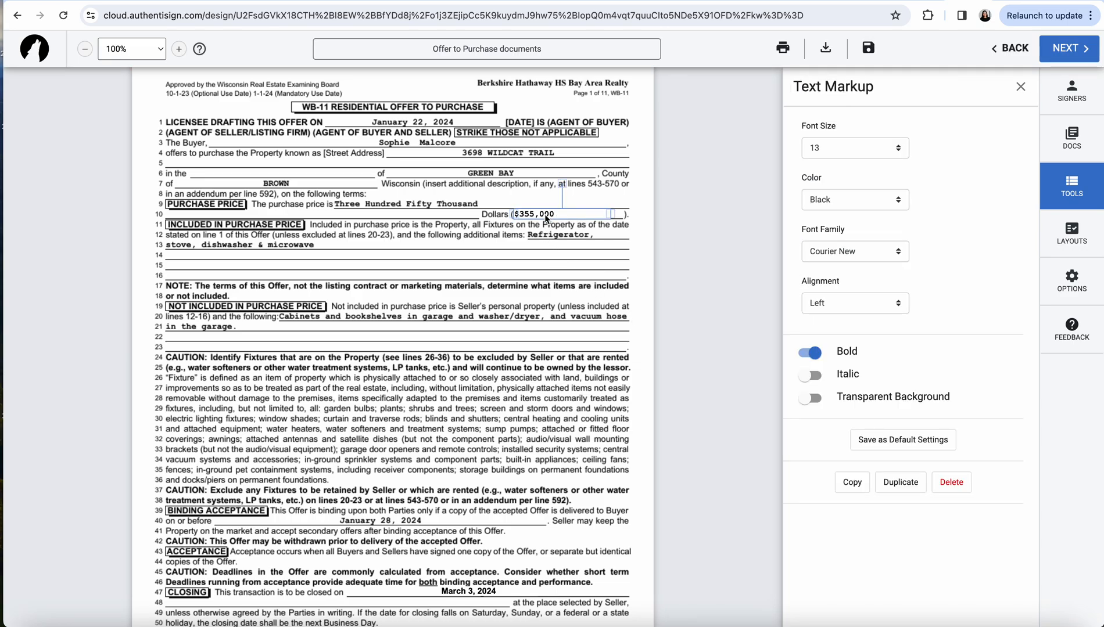
click(484, 241)
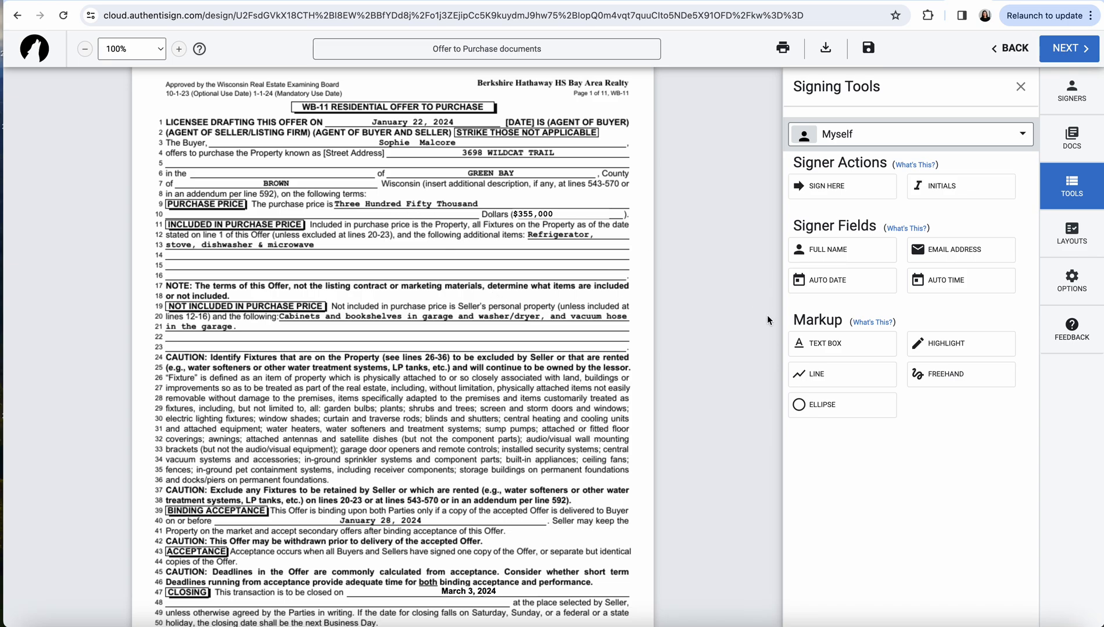
click(830, 343)
Add a widened text box on line 9 reading 'Three Hundred Fifty Five Thousand'
click(370, 204)
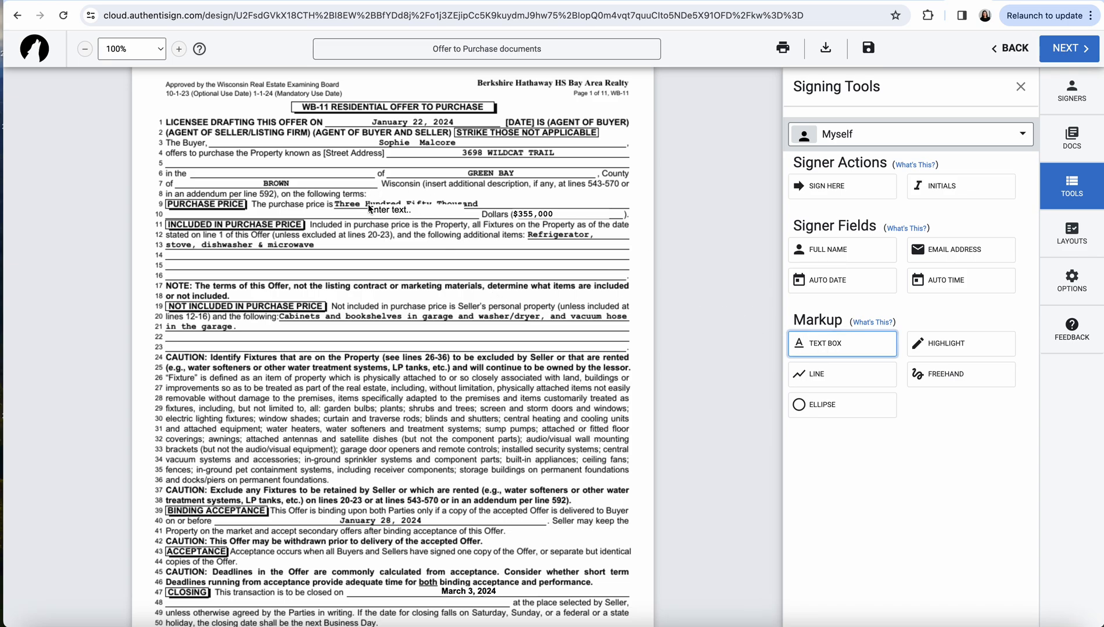
drag(372, 208, 343, 204)
click(401, 208)
click(430, 204)
drag(430, 204, 532, 204)
click(419, 202)
text(Three)
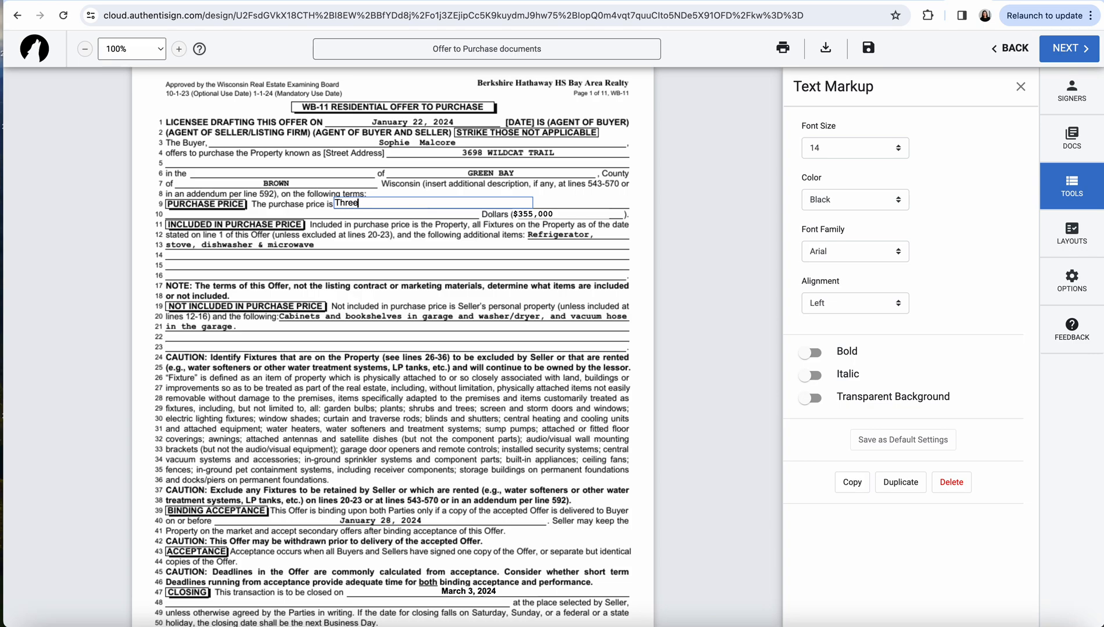
text( Hundred Fifty Five Thousand)
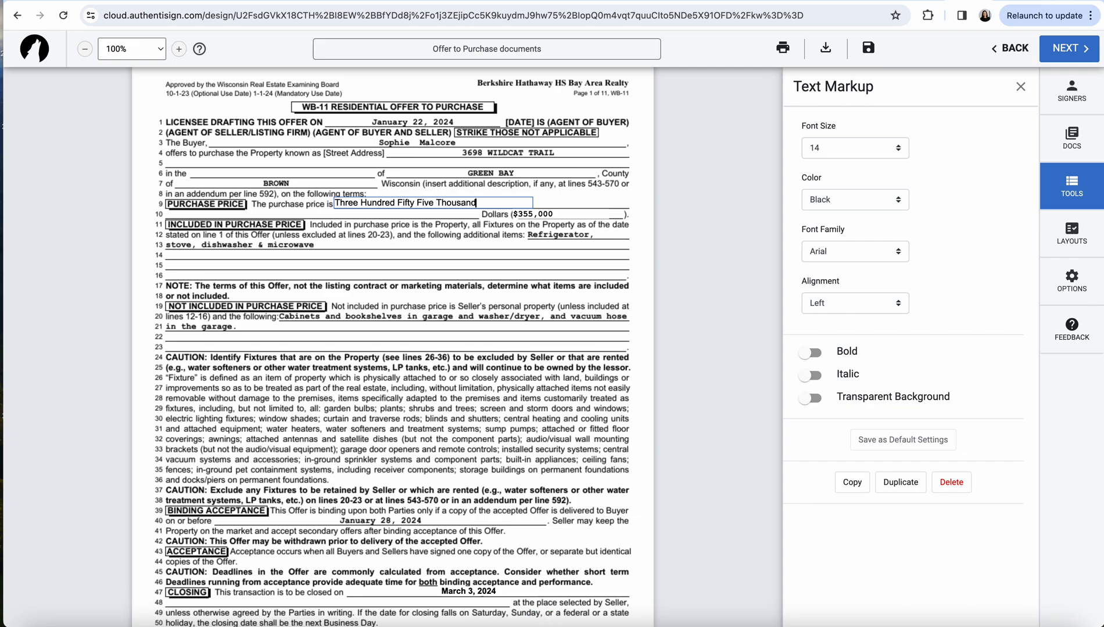
Format the written-out price as bold 13-point Courier New in black
click(852, 145)
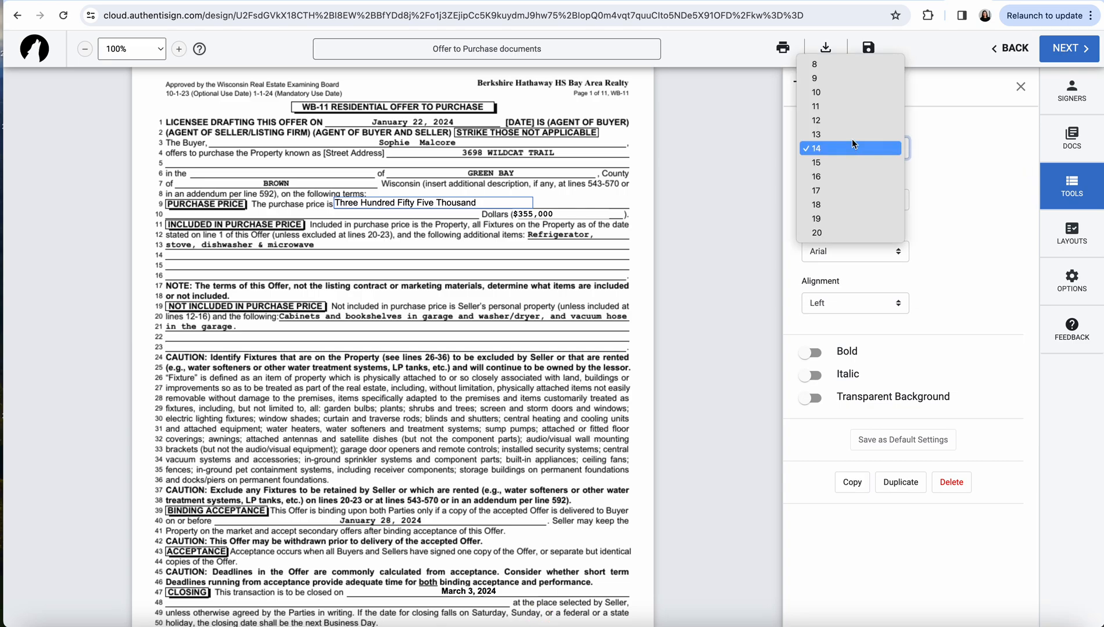
click(851, 133)
click(844, 198)
click(844, 198)
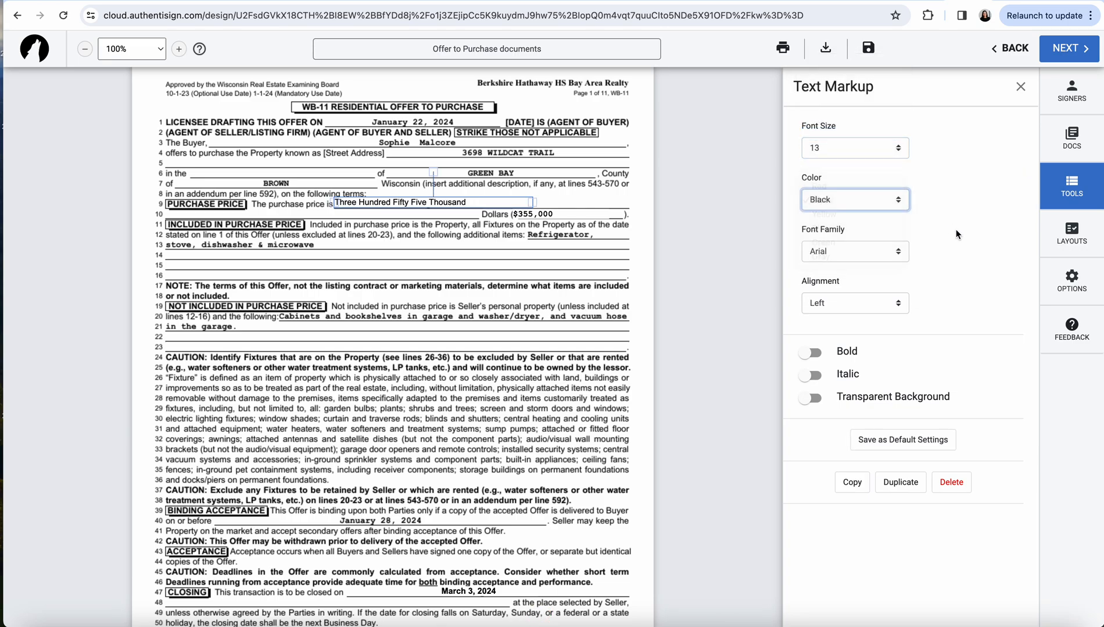
click(853, 250)
click(845, 266)
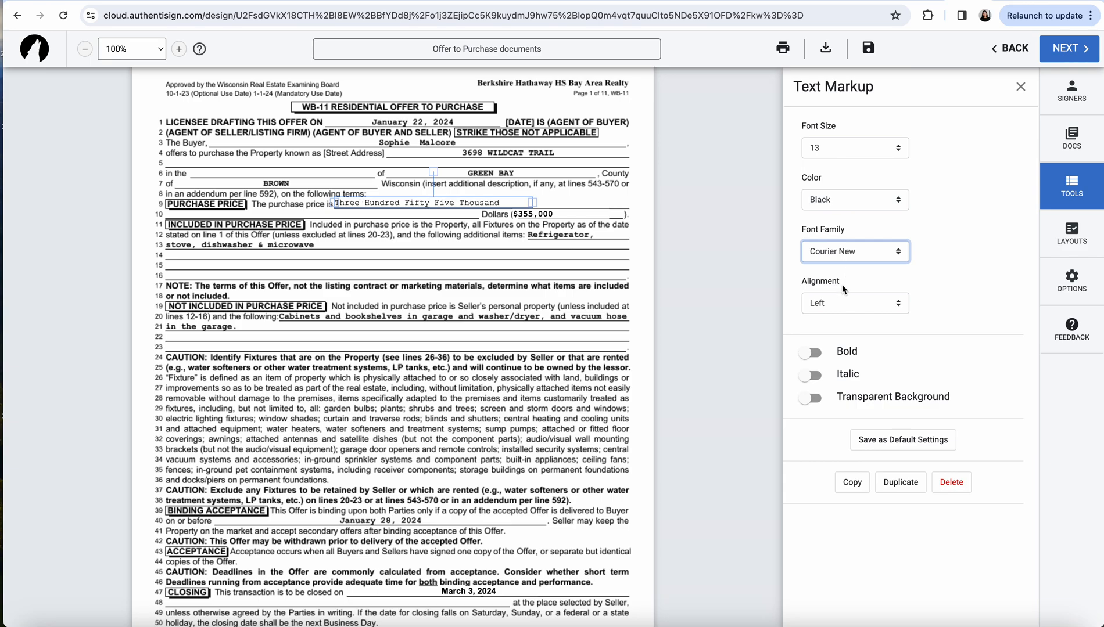
click(809, 355)
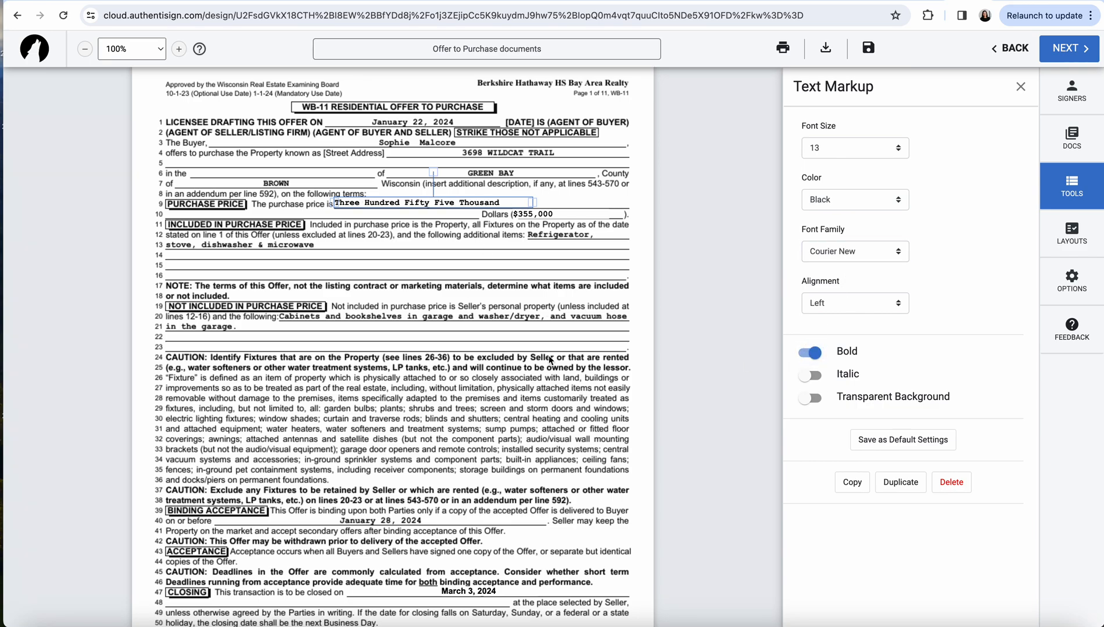
On page 11, move the buyer's MM/dd/yyyy date field above the Date label
scroll(550, 360, down, 15)
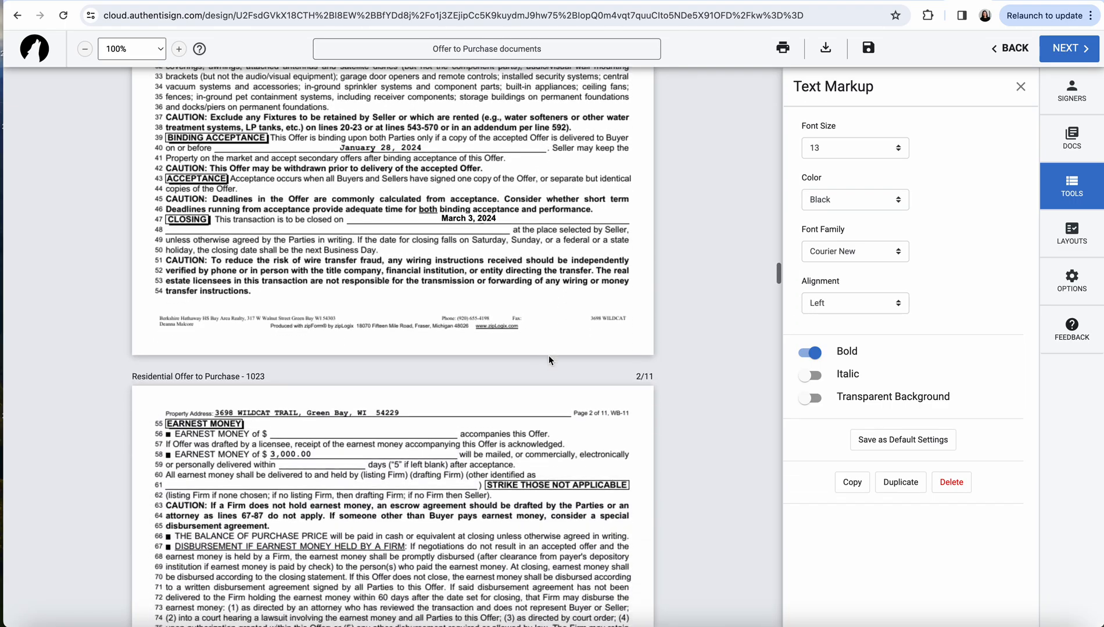
scroll(549, 357, down, 20)
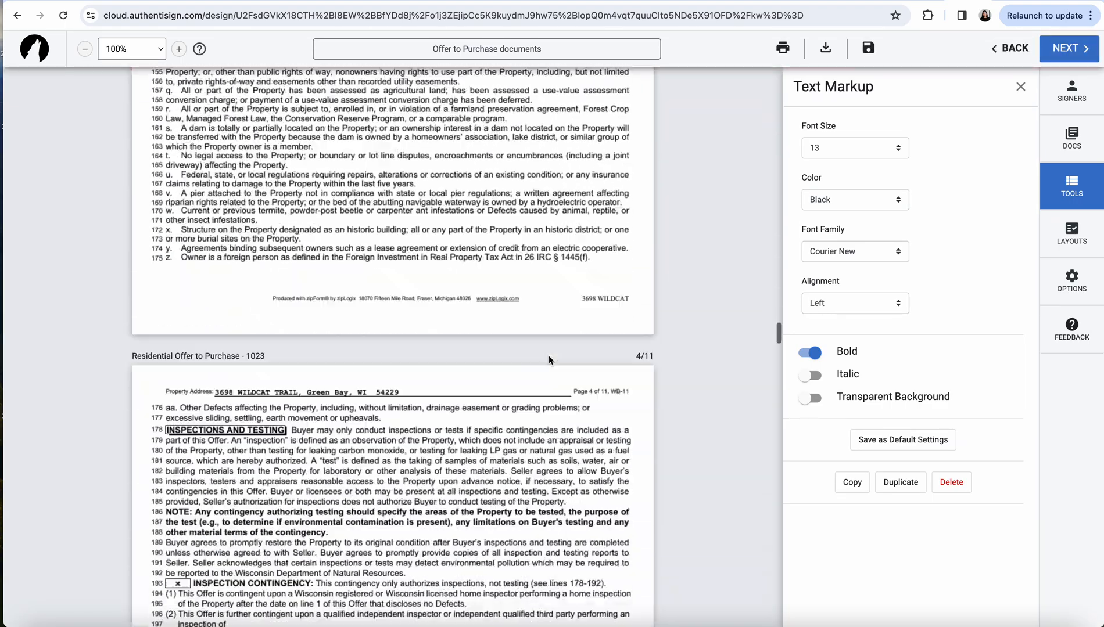
scroll(548, 360, down, 20)
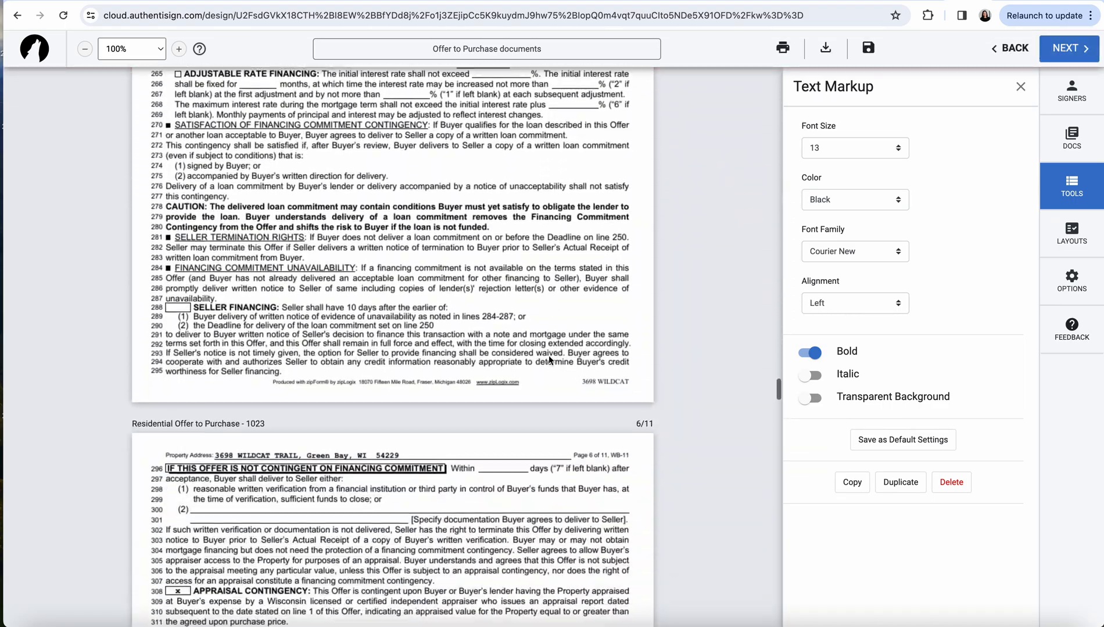
scroll(548, 359, down, 20)
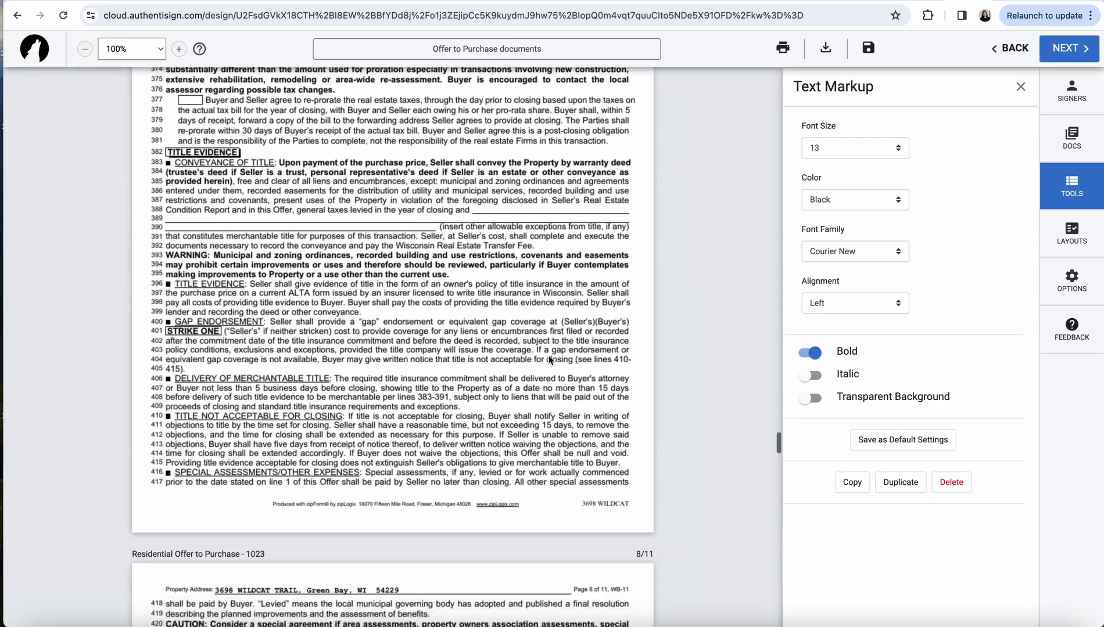
scroll(548, 360, down, 20)
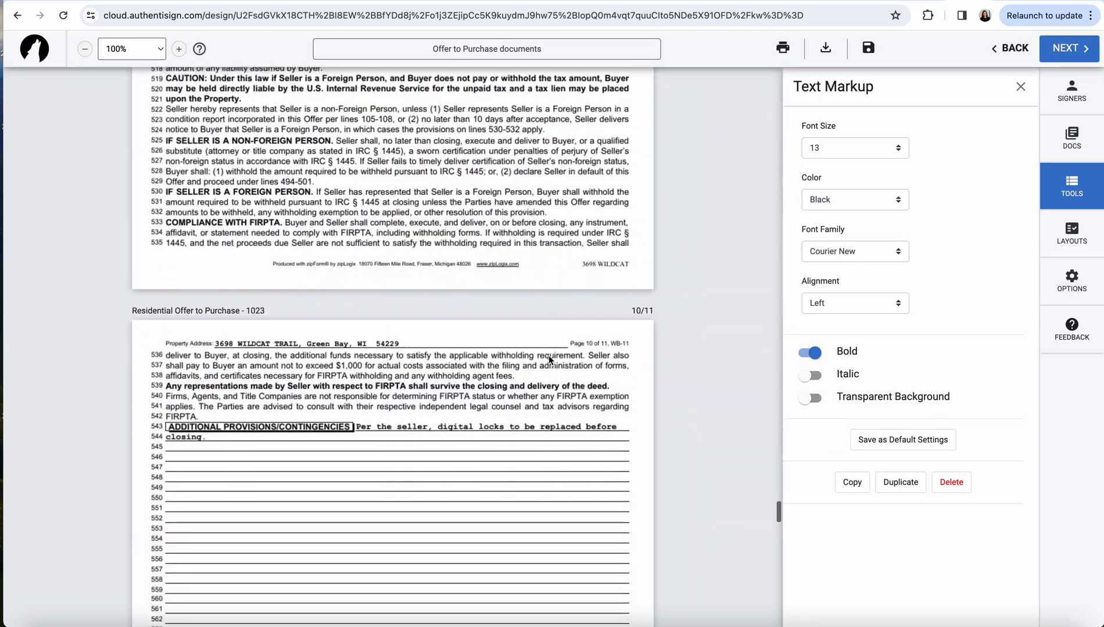
scroll(548, 360, down, 8)
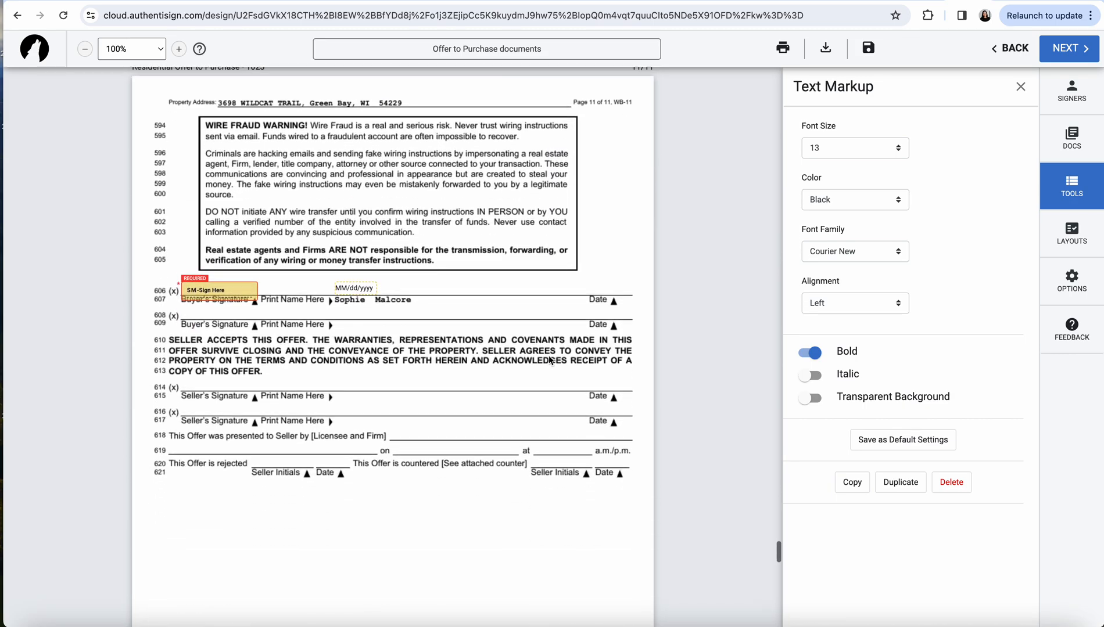
drag(353, 289, 601, 287)
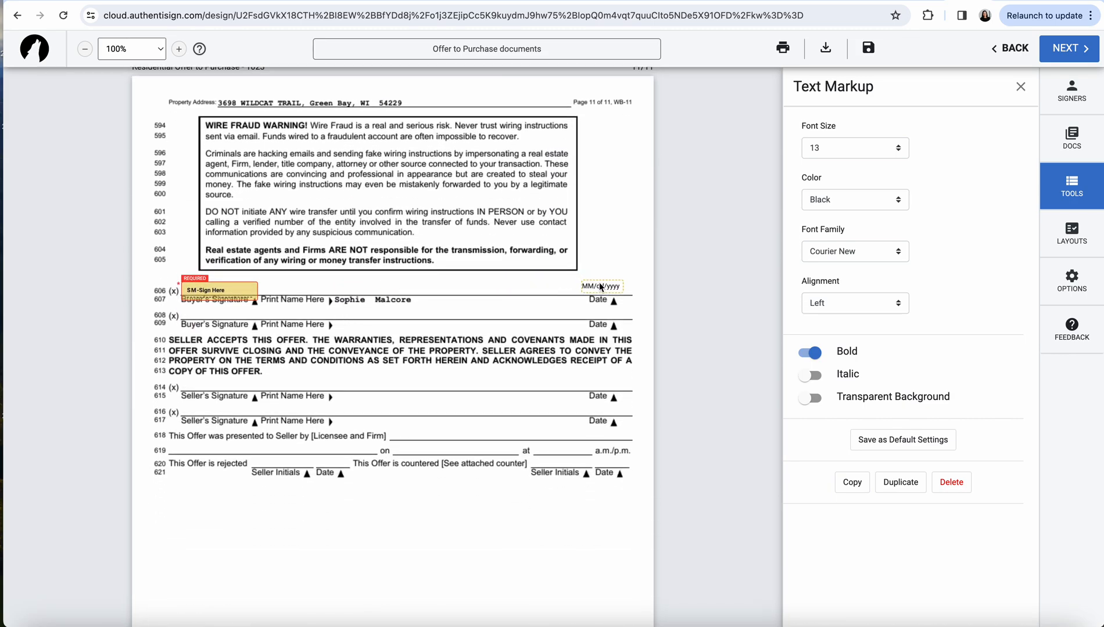
Review the following pages, then close the Text Markup and Signing Tools panels
scroll(302, 380, down, 6)
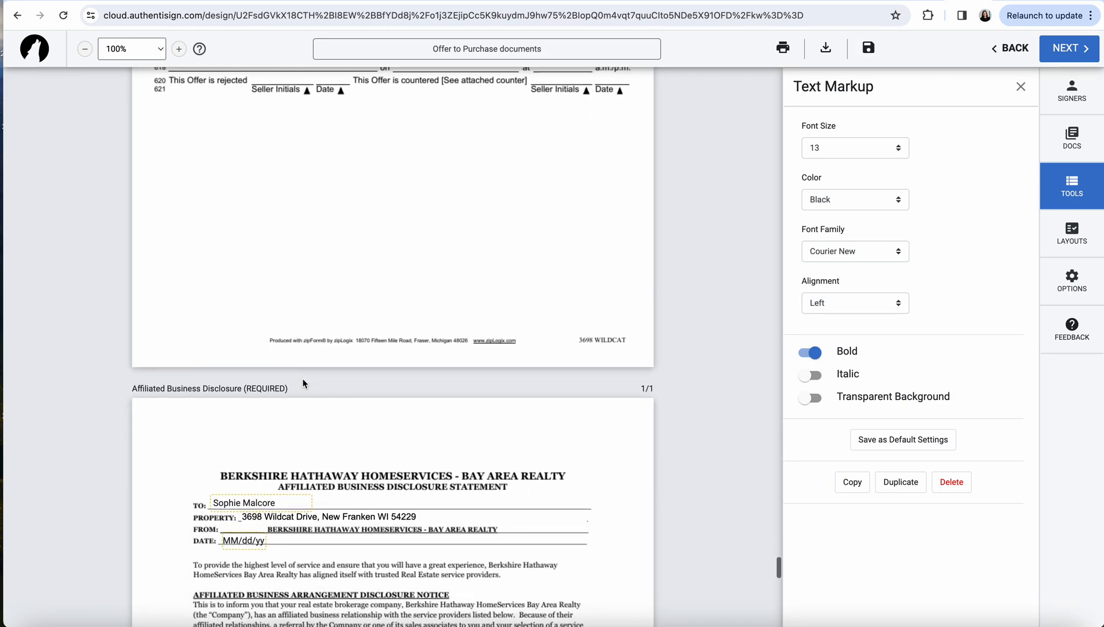
scroll(302, 380, down, 4)
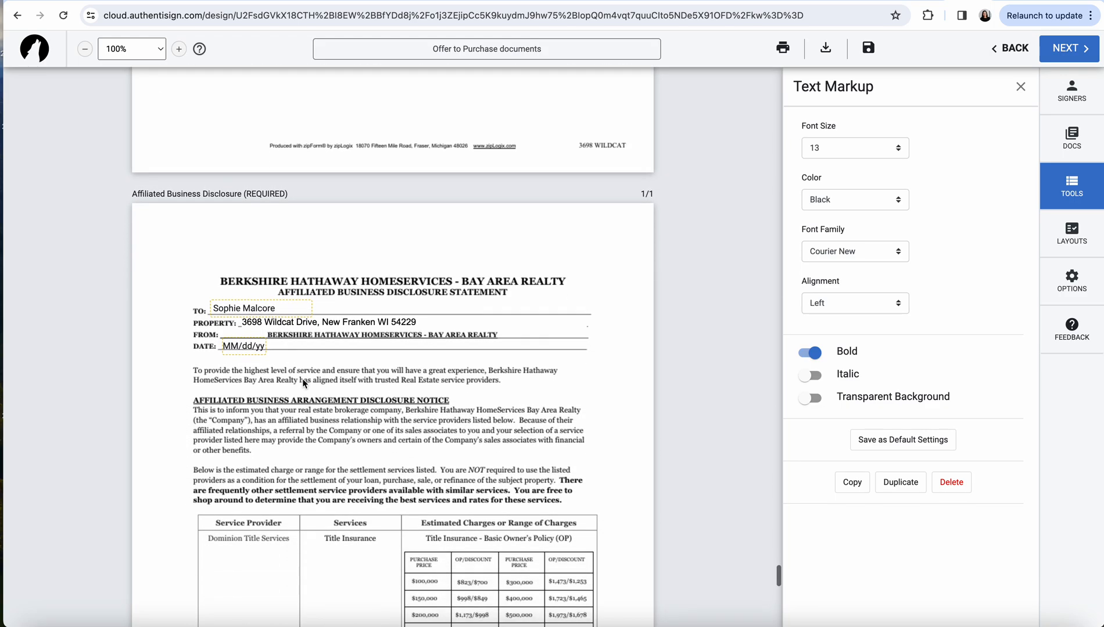
scroll(379, 347, down, 12)
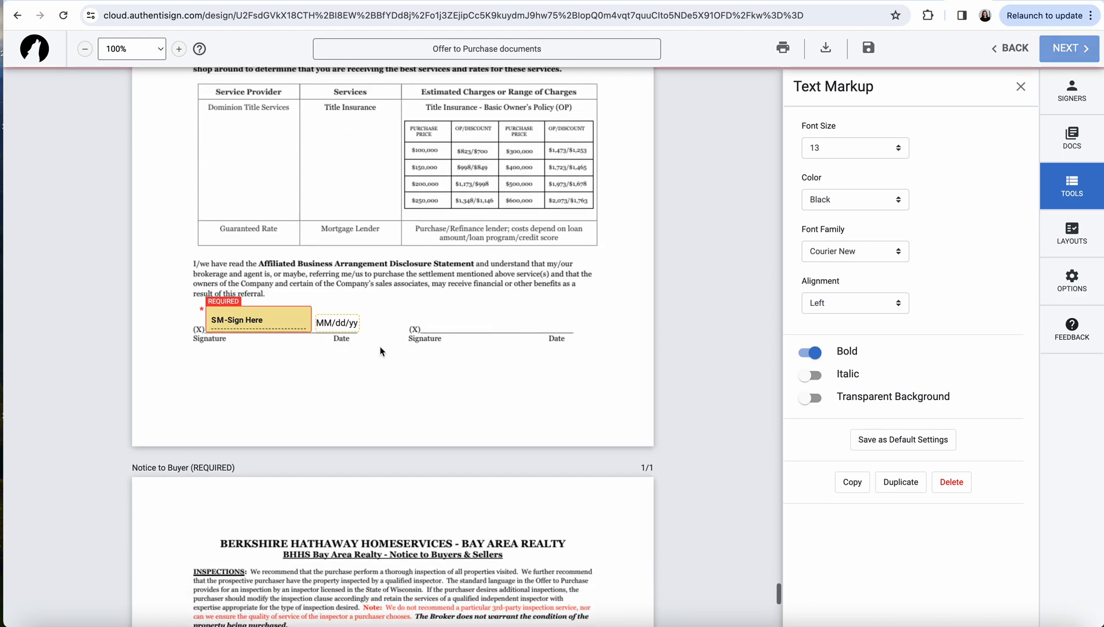
scroll(379, 347, down, 5)
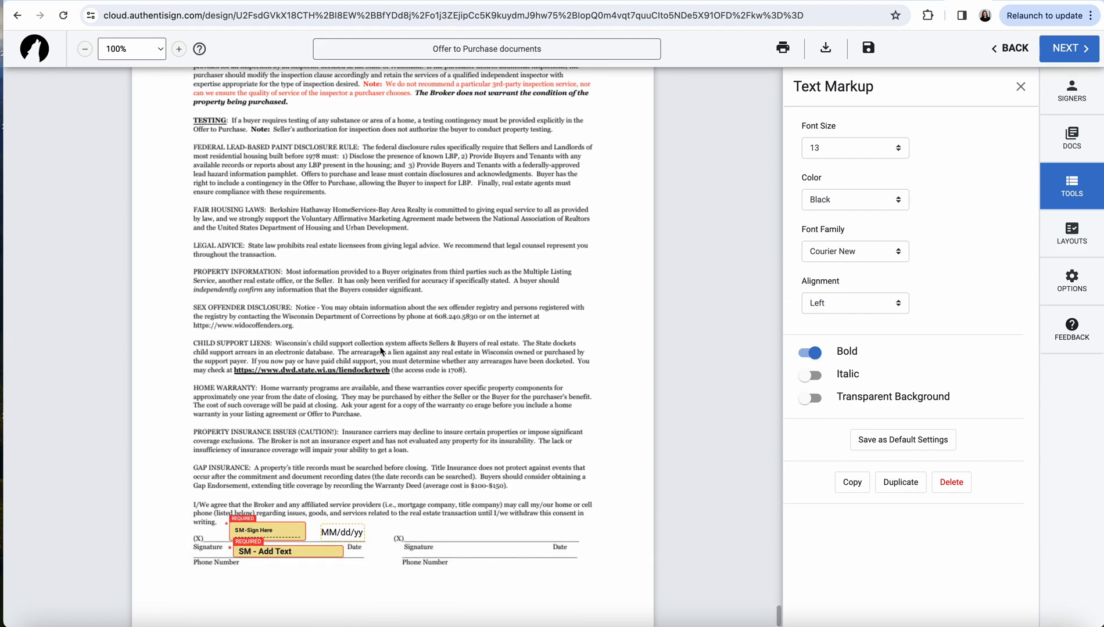
scroll(379, 347, up, 6)
scroll(380, 347, up, 2)
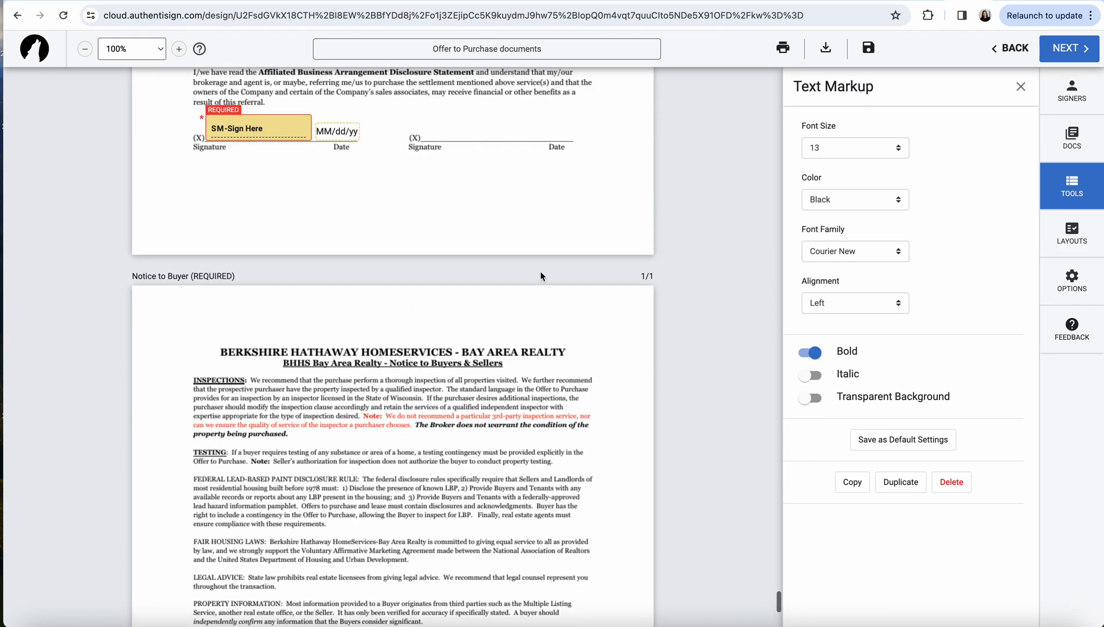
click(1020, 87)
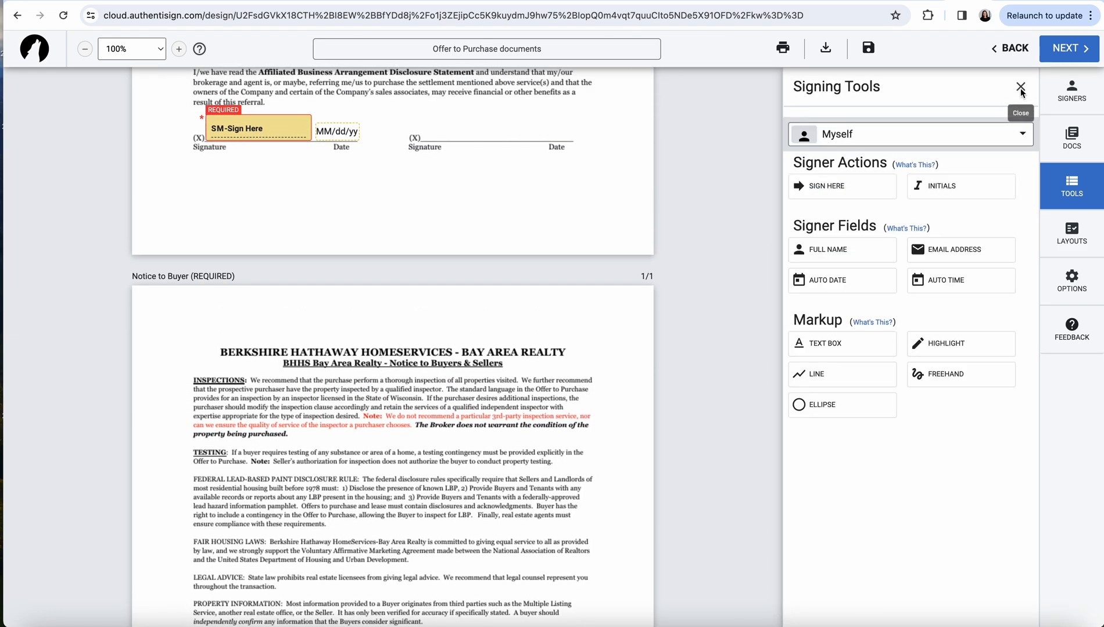
click(1020, 87)
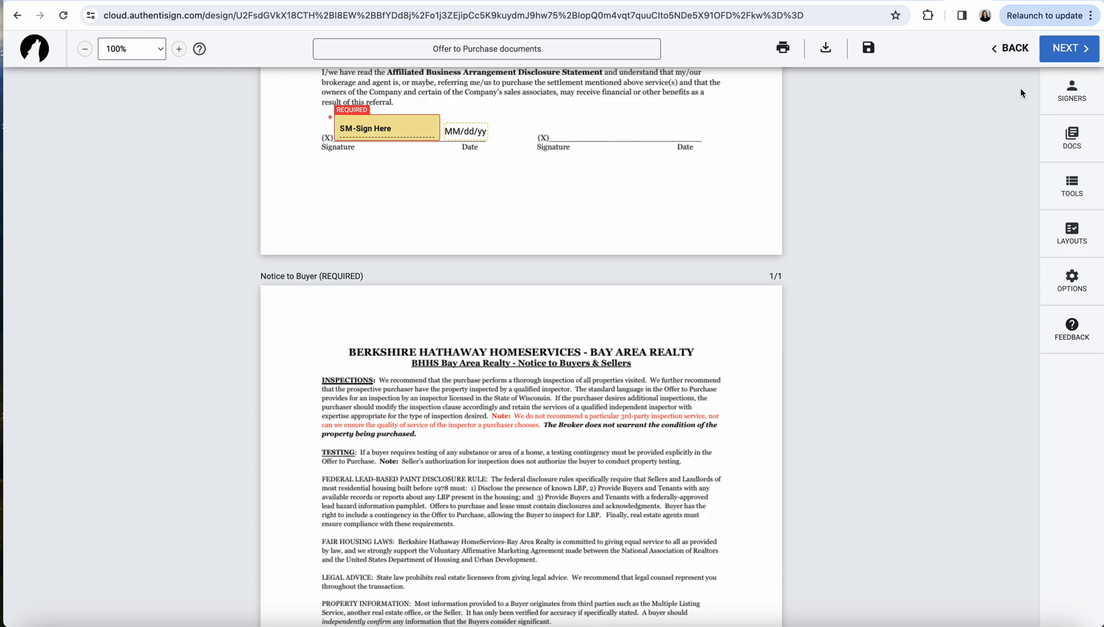
From DOCS, add Buyer Agency Brochure - 2022 after Notice to Buyer and close the dialog
click(1075, 145)
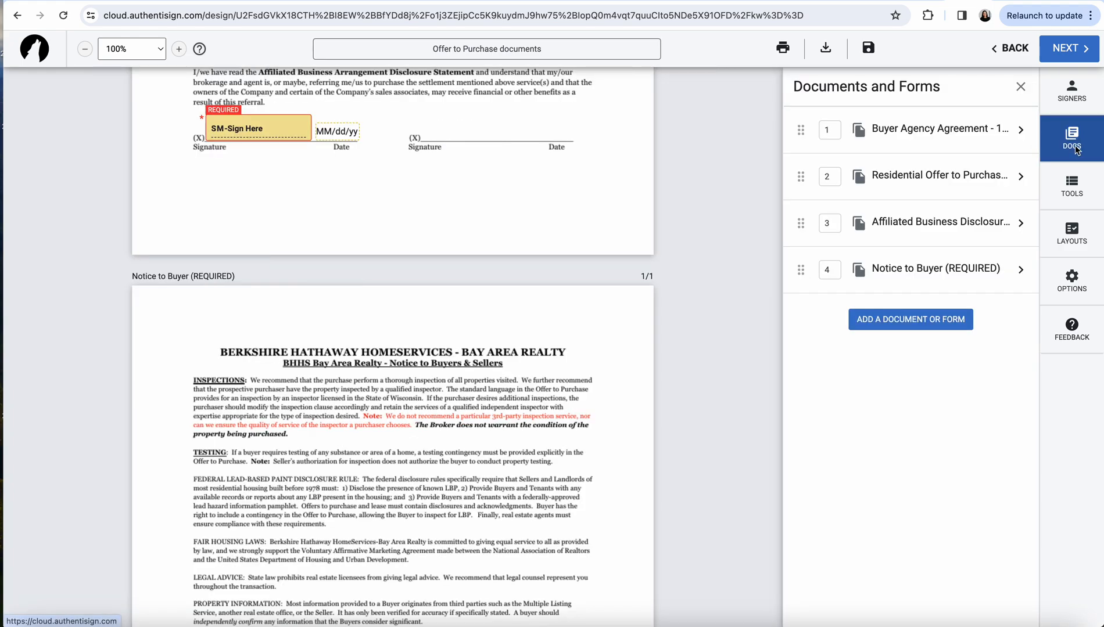
click(949, 322)
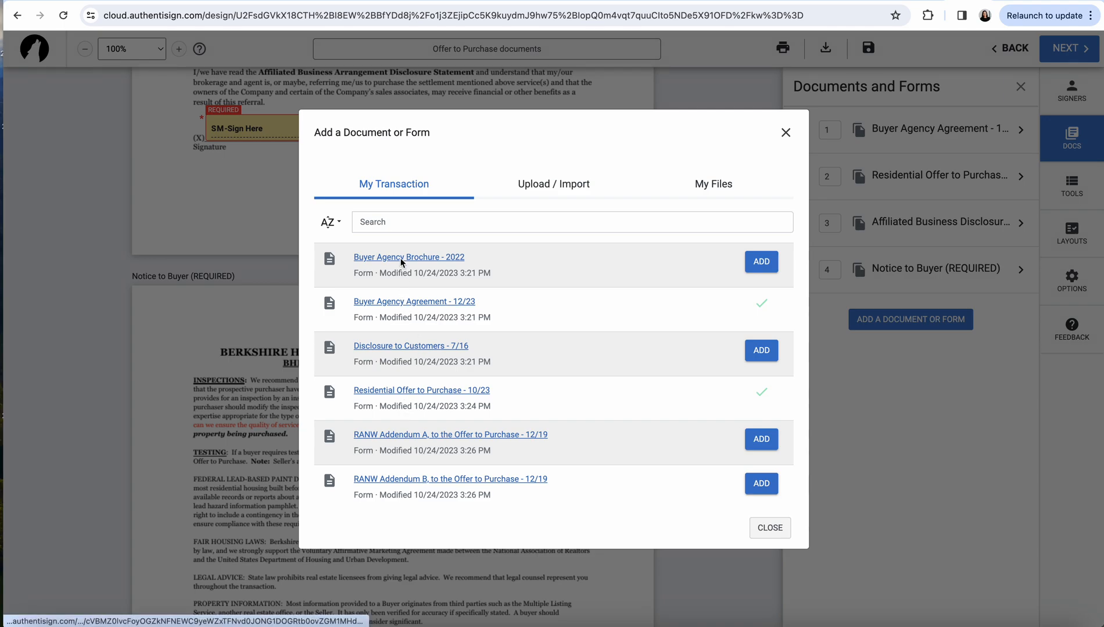
click(765, 265)
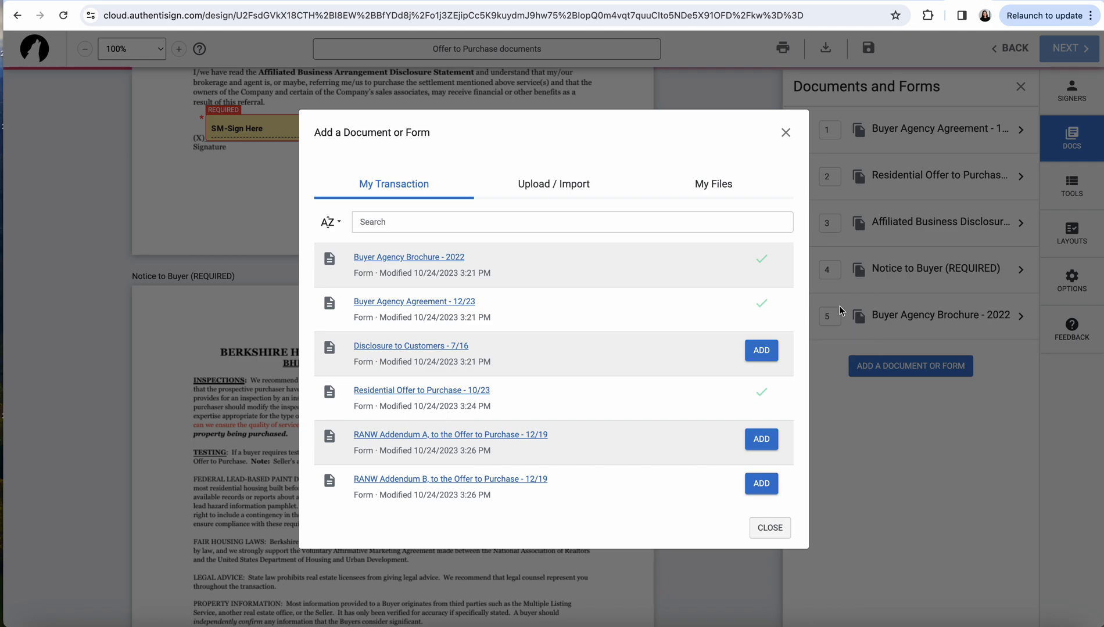
click(770, 526)
drag(800, 316, 782, 343)
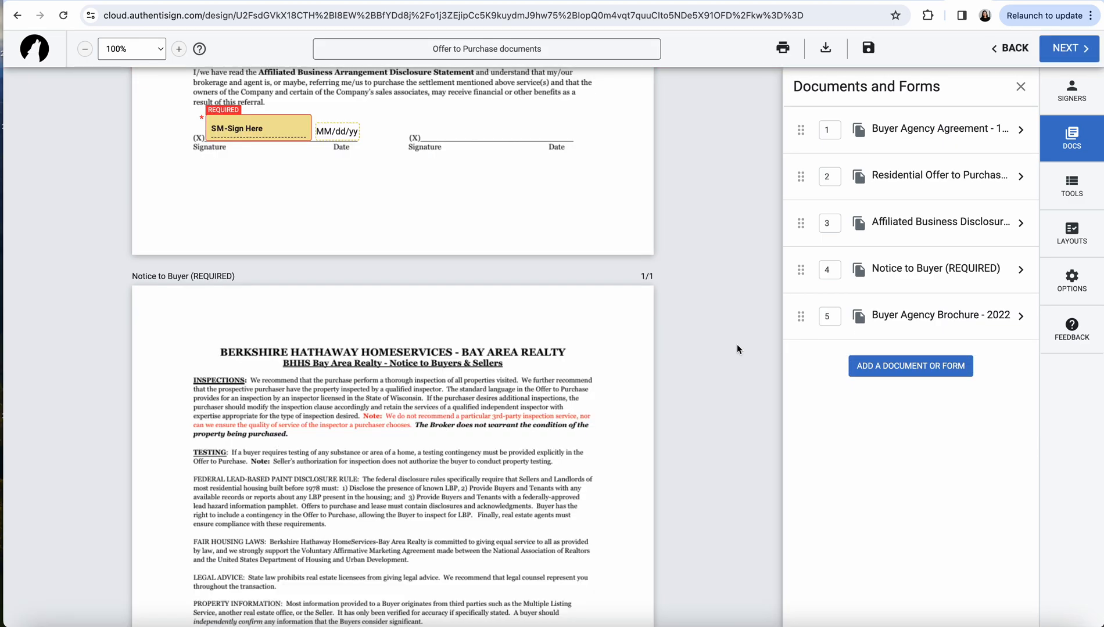
Drag a Buyer One initials field onto the brochure's final page beside the copyright notice
scroll(448, 374, down, 20)
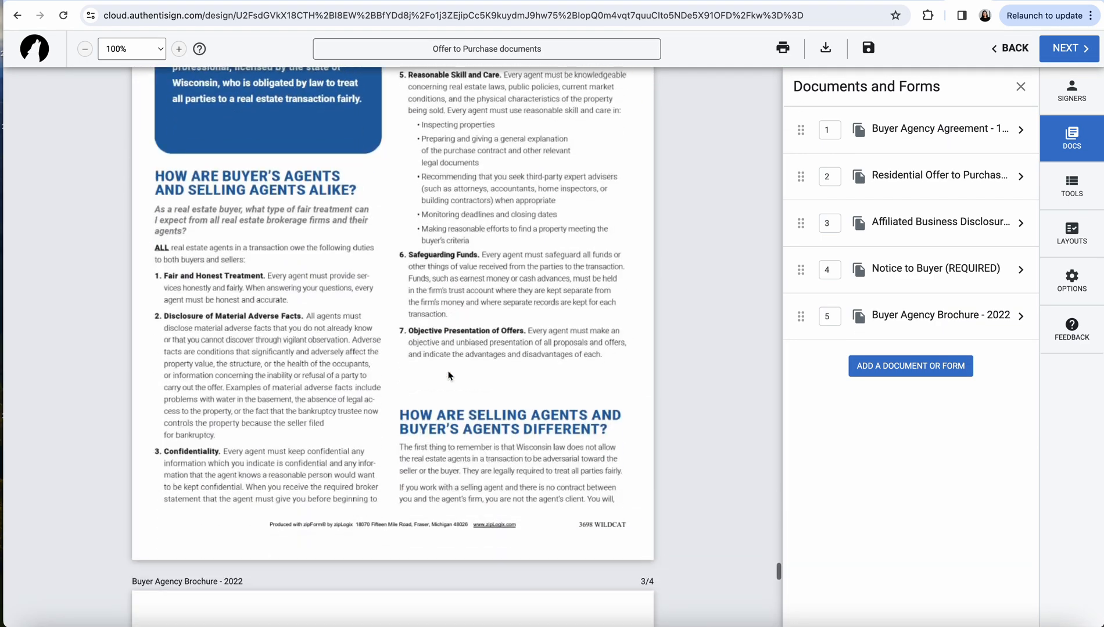
scroll(449, 375, down, 5)
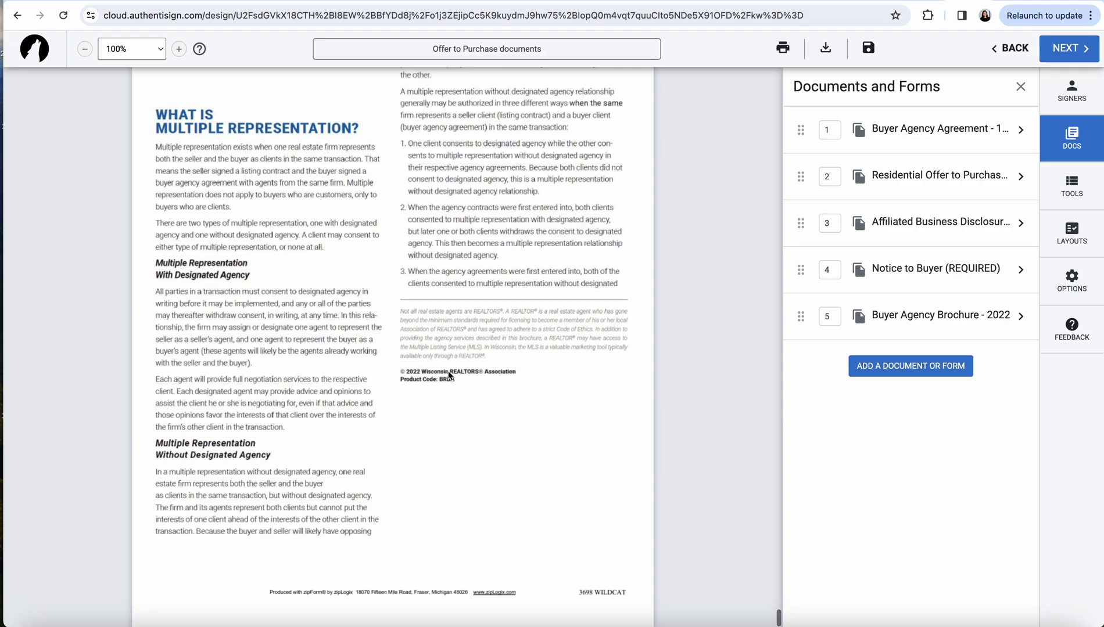
click(1067, 189)
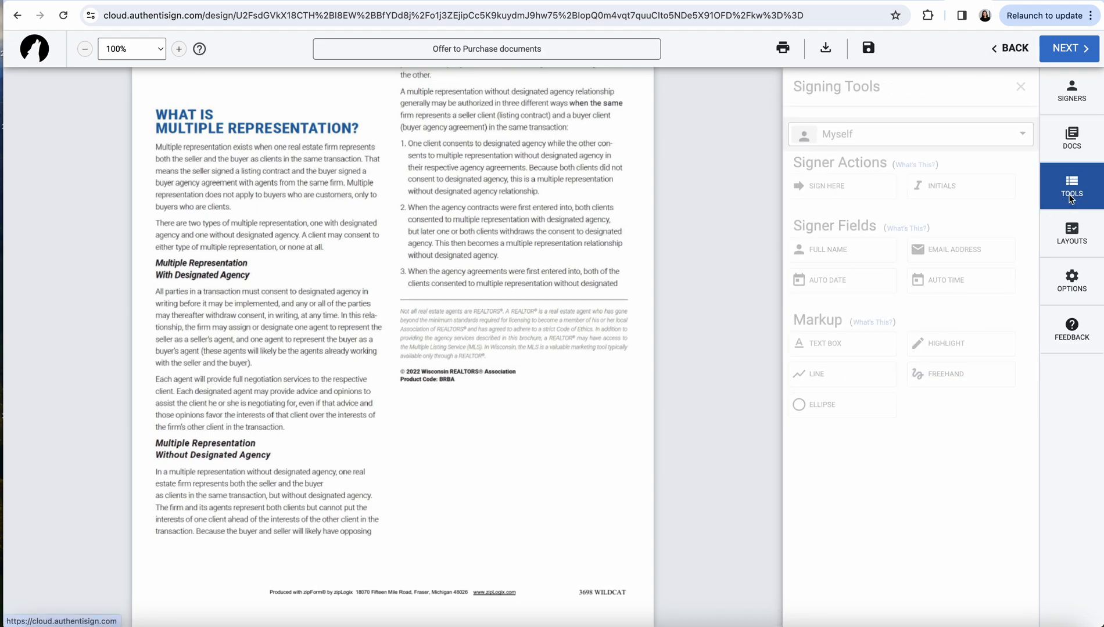
click(946, 140)
click(913, 226)
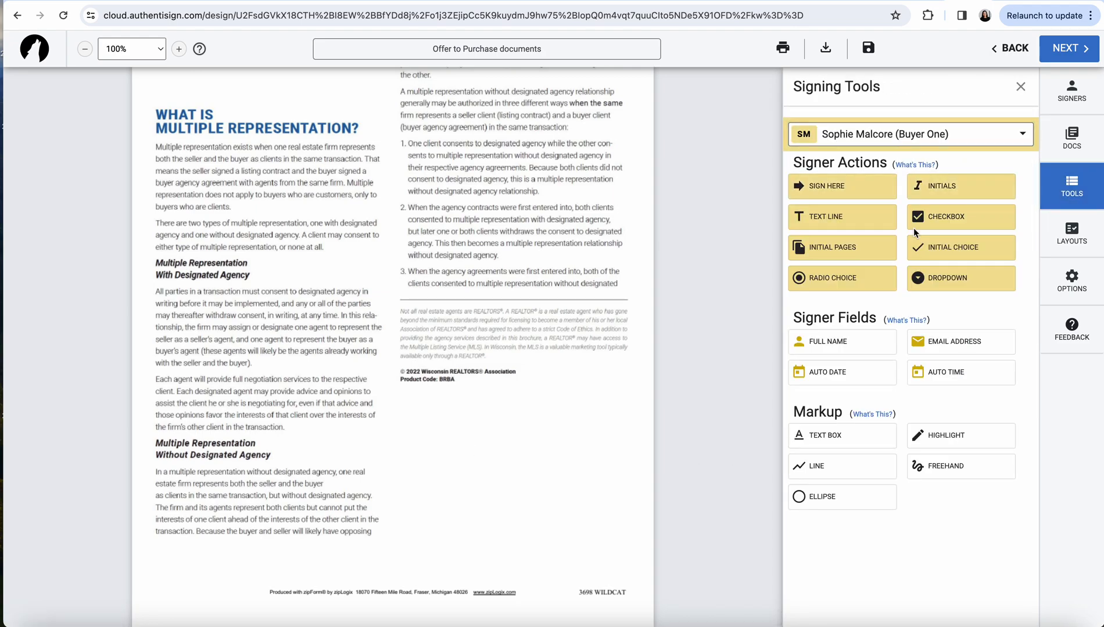
drag(945, 189, 567, 385)
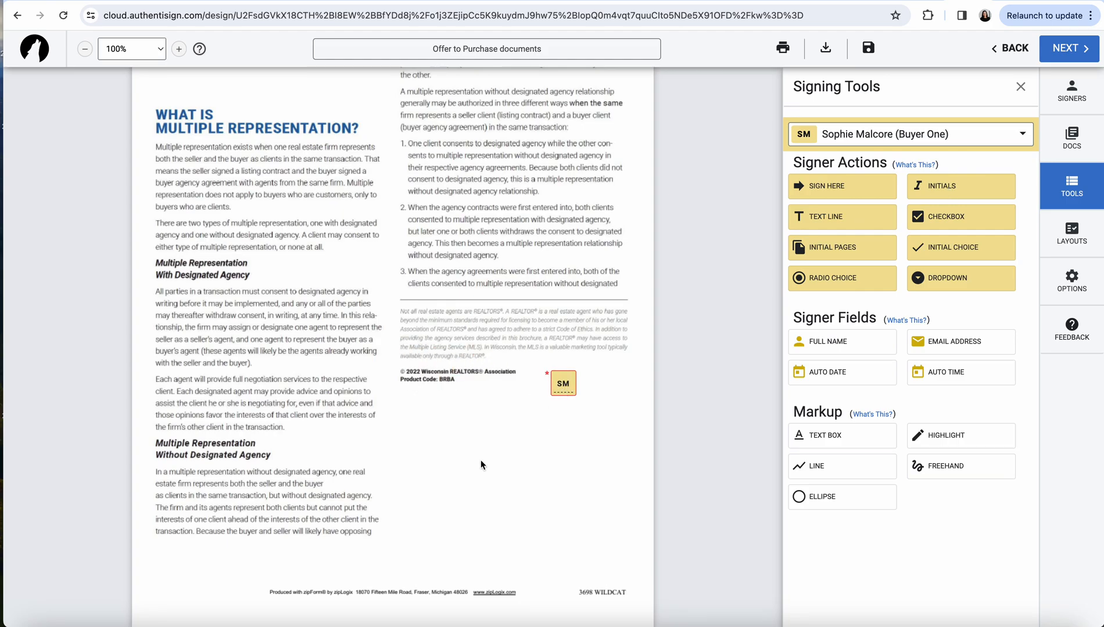
scroll(480, 465, up, 10)
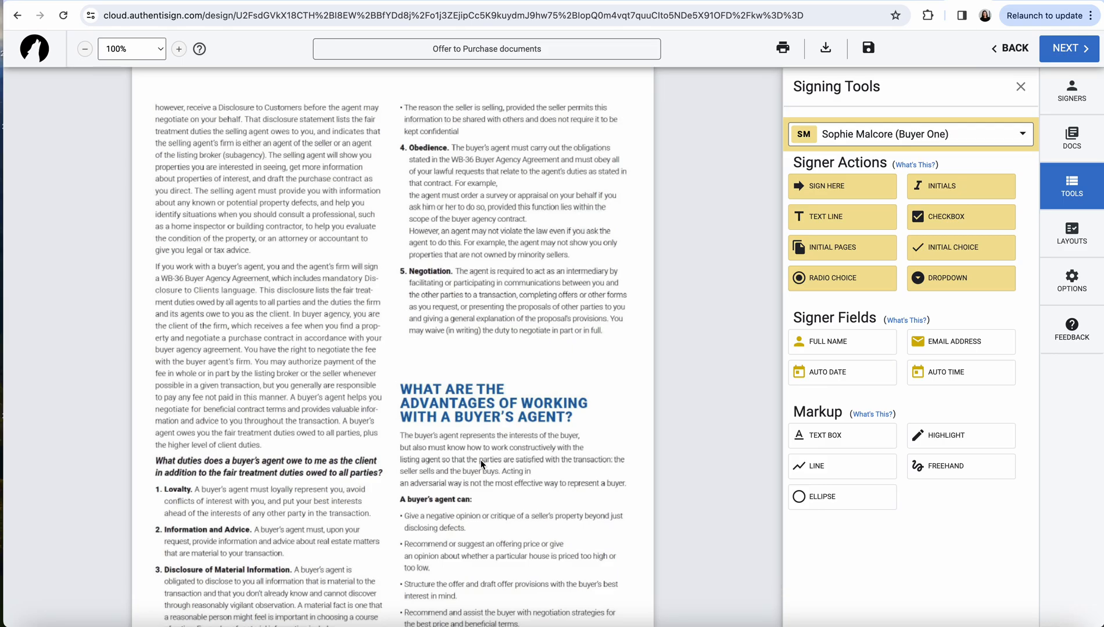
scroll(480, 463, up, 15)
scroll(481, 465, up, 10)
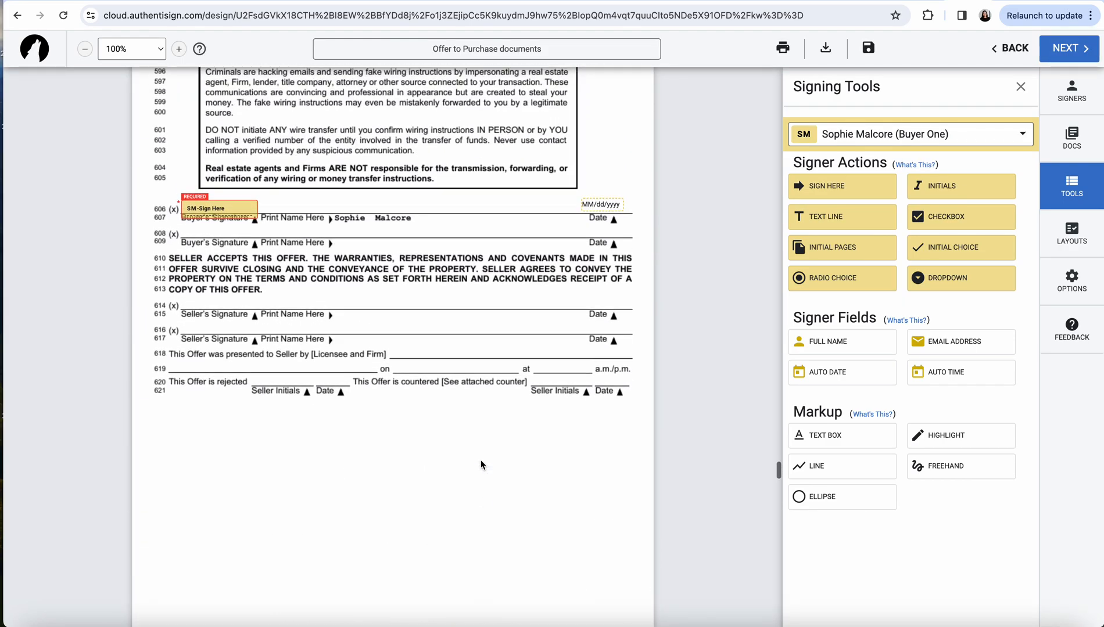
scroll(481, 465, up, 20)
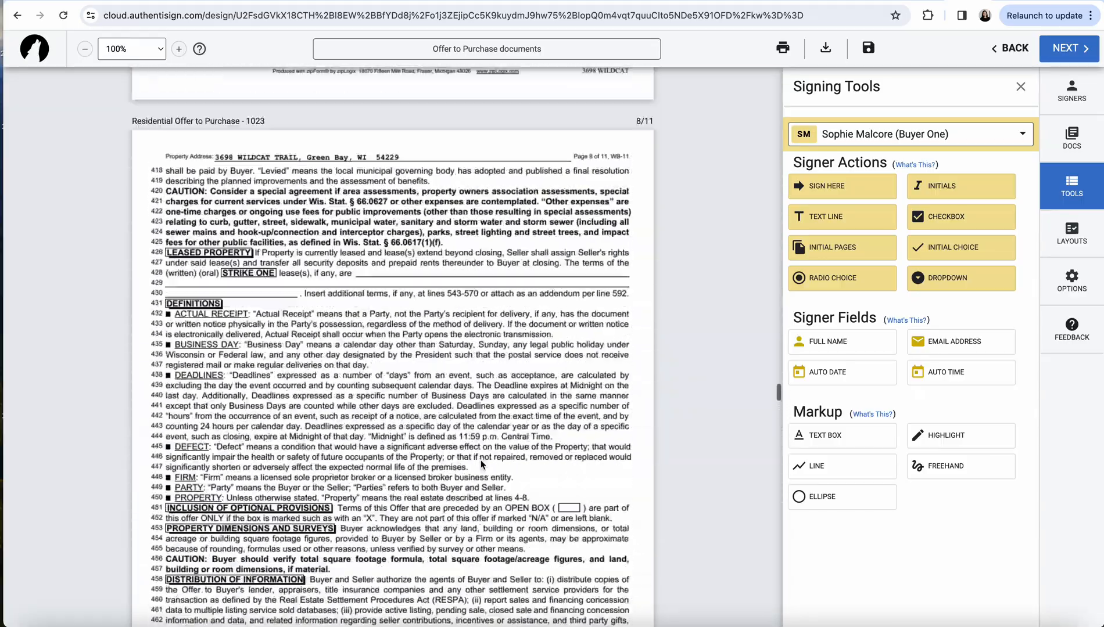
scroll(480, 463, up, 1)
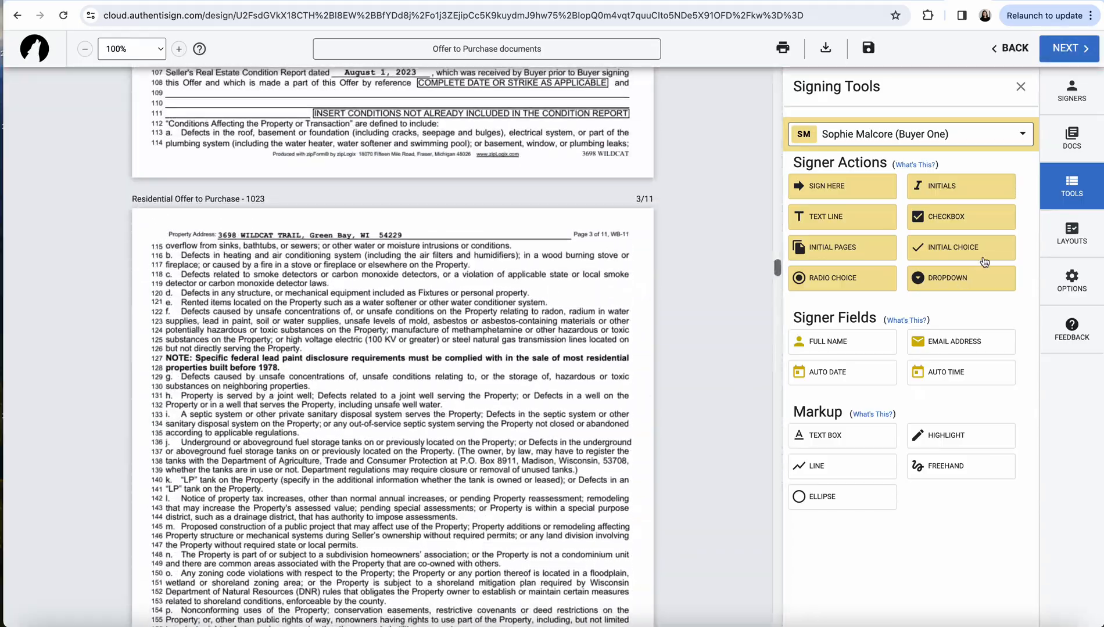
Save the packet and send the invitations with the email subject changed to 'Corrected Price'
click(871, 49)
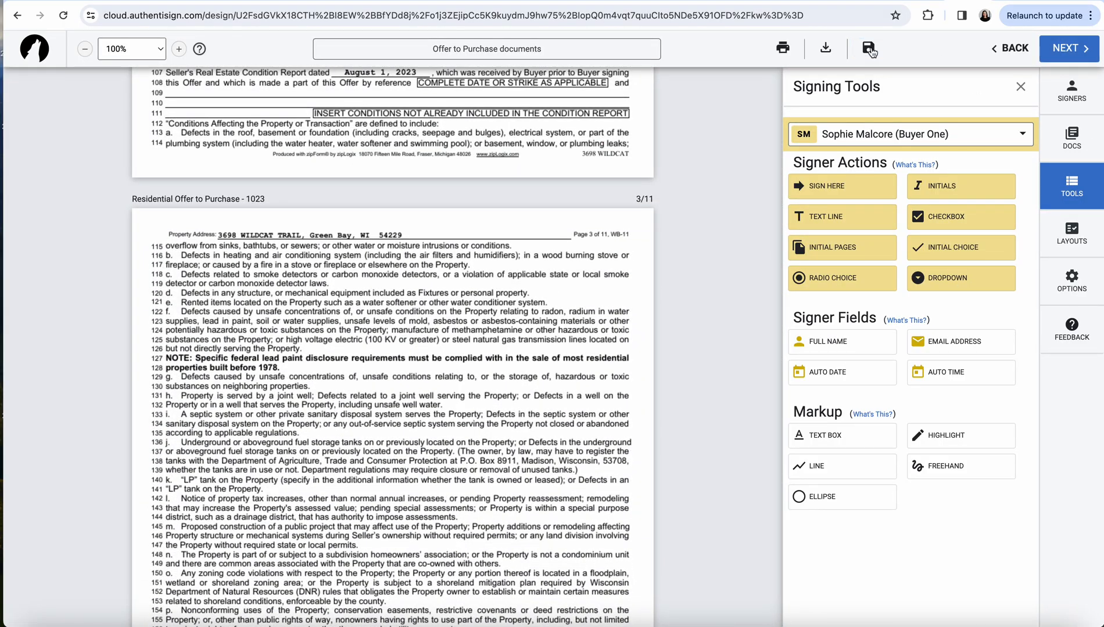
click(1064, 52)
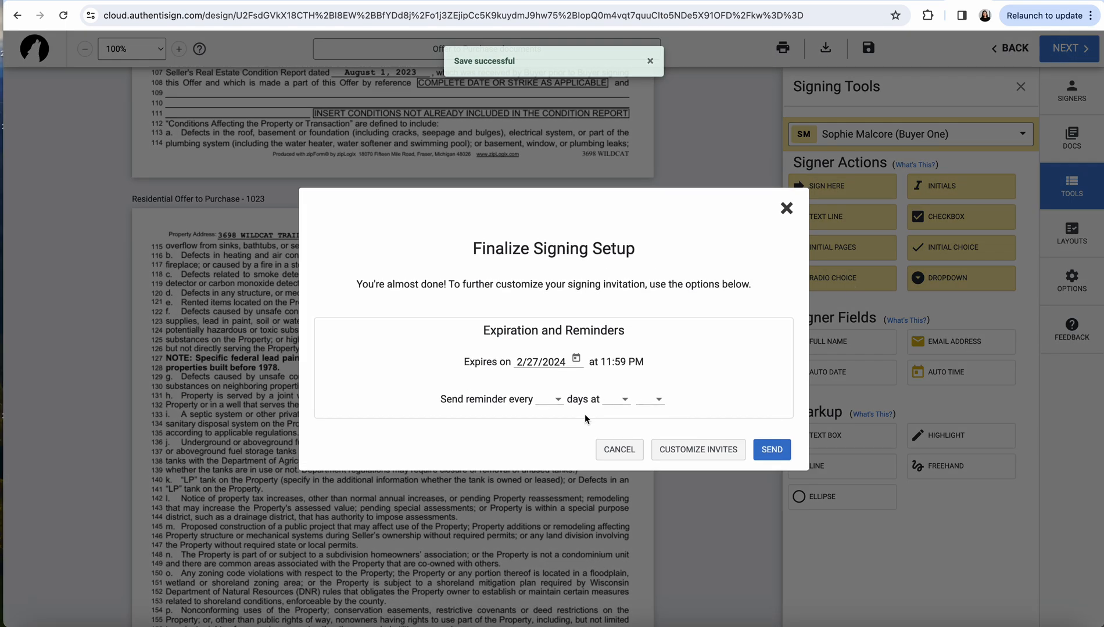
click(694, 452)
drag(562, 271, 510, 268)
text(Corrected Price)
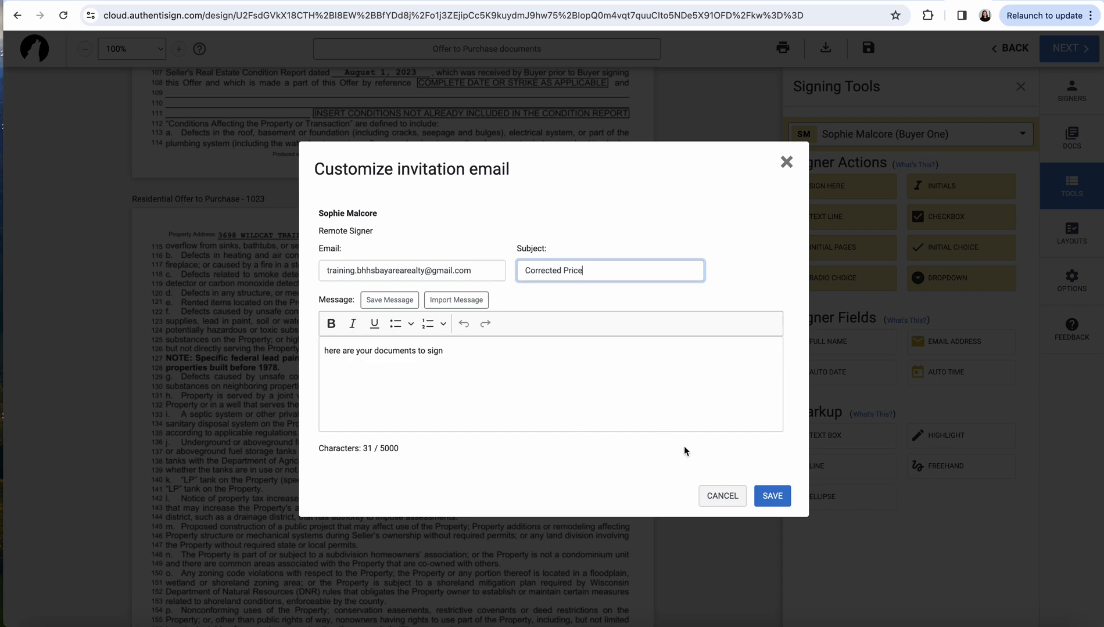
click(767, 496)
click(771, 449)
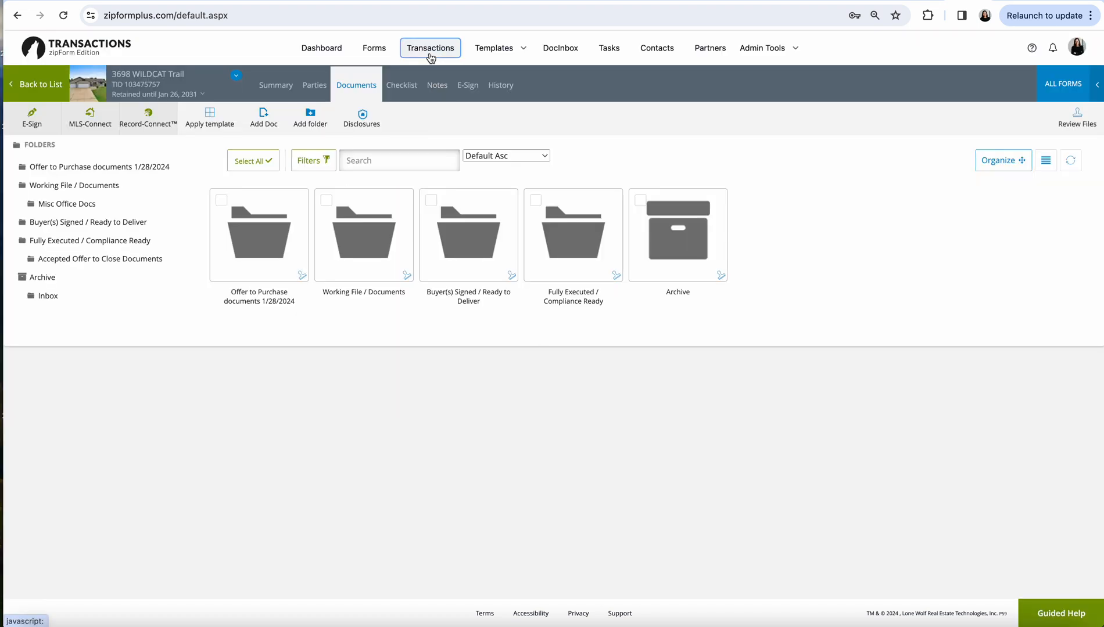
click(431, 52)
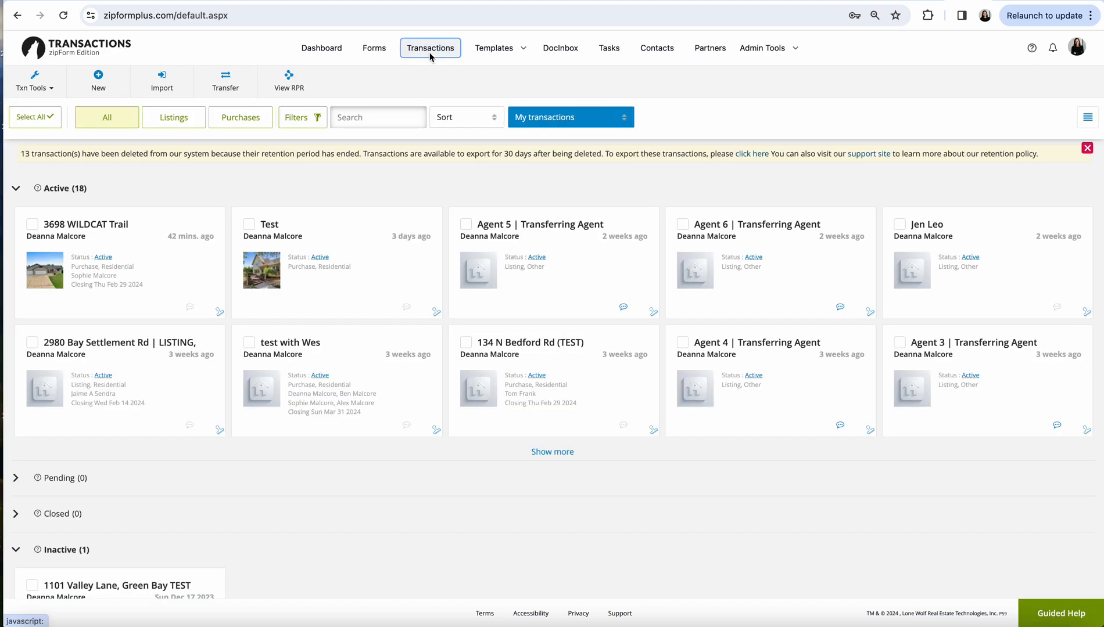
click(178, 273)
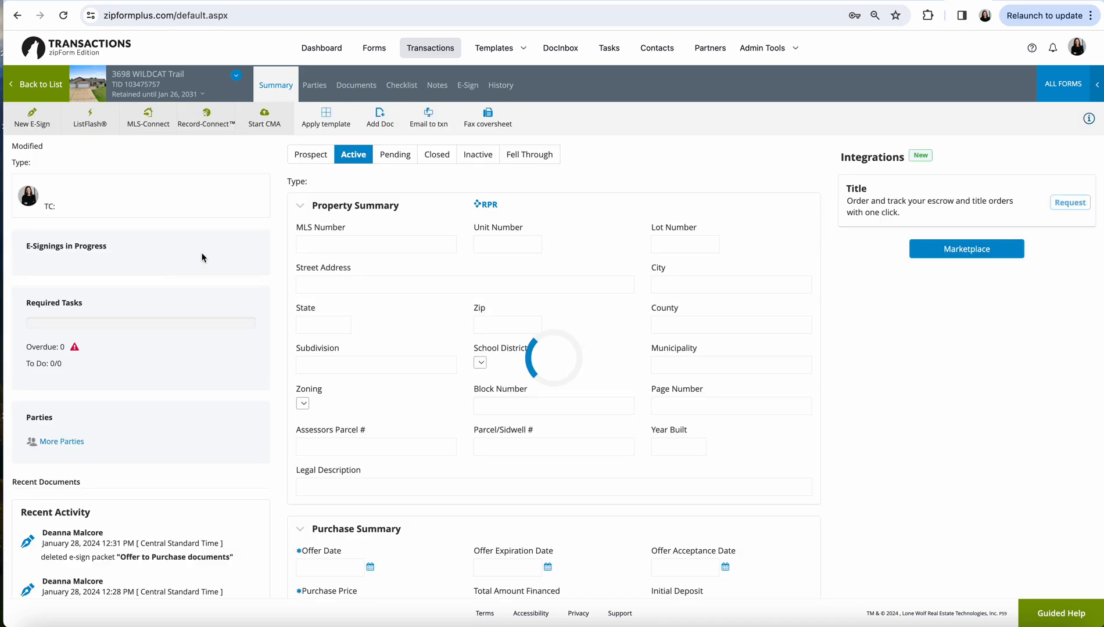
click(467, 86)
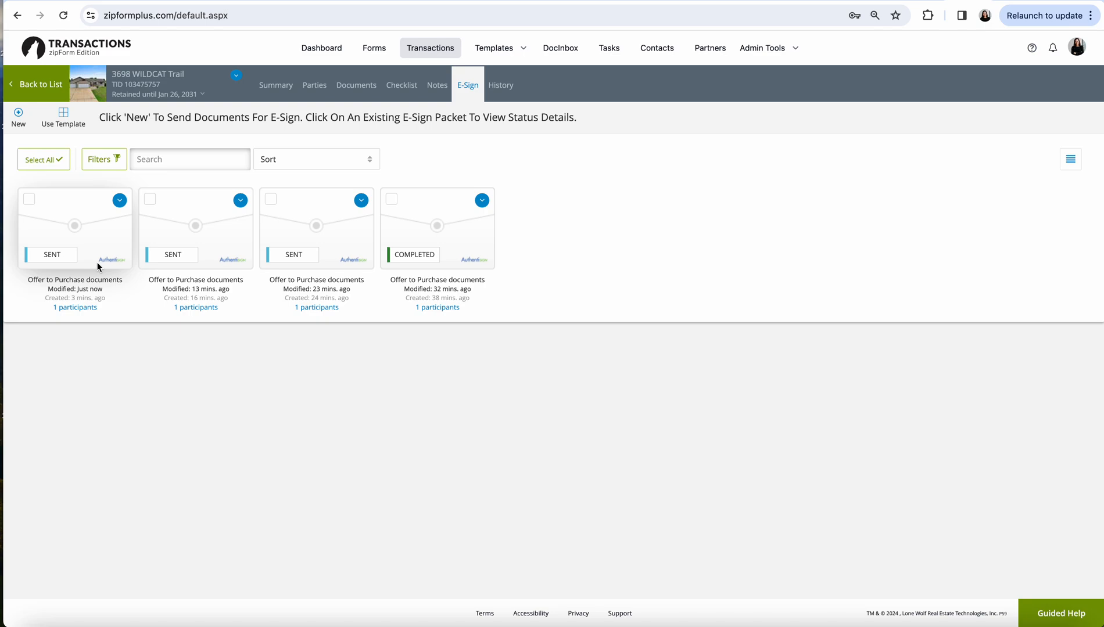
Reset signing on the newest Offer to Purchase packet and confirm with Yes
mouse_move(65, 310)
click(120, 204)
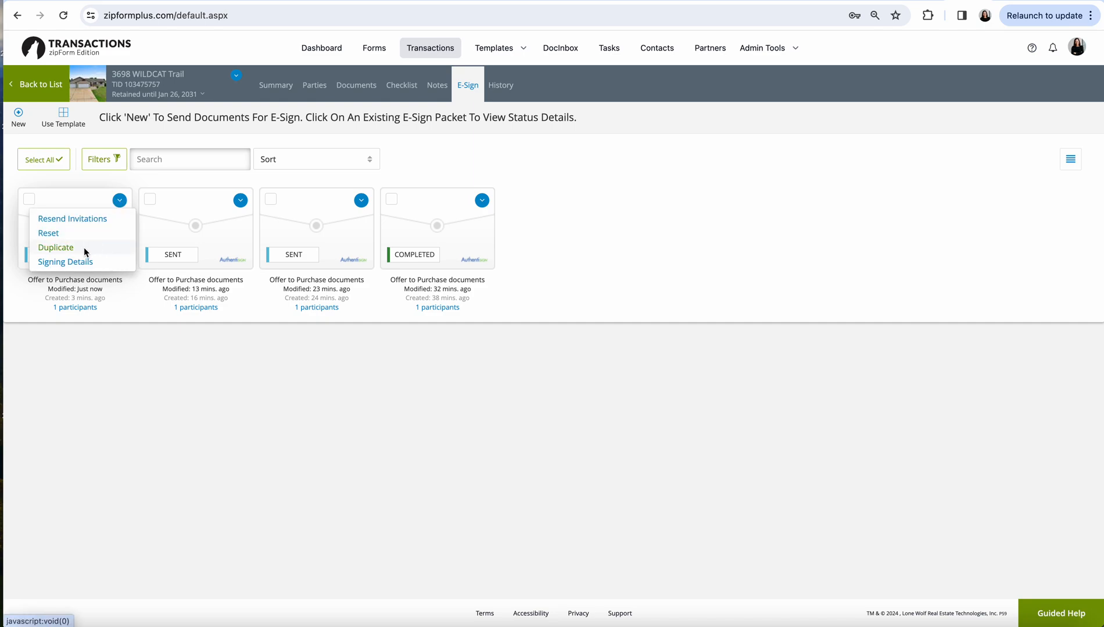
click(56, 234)
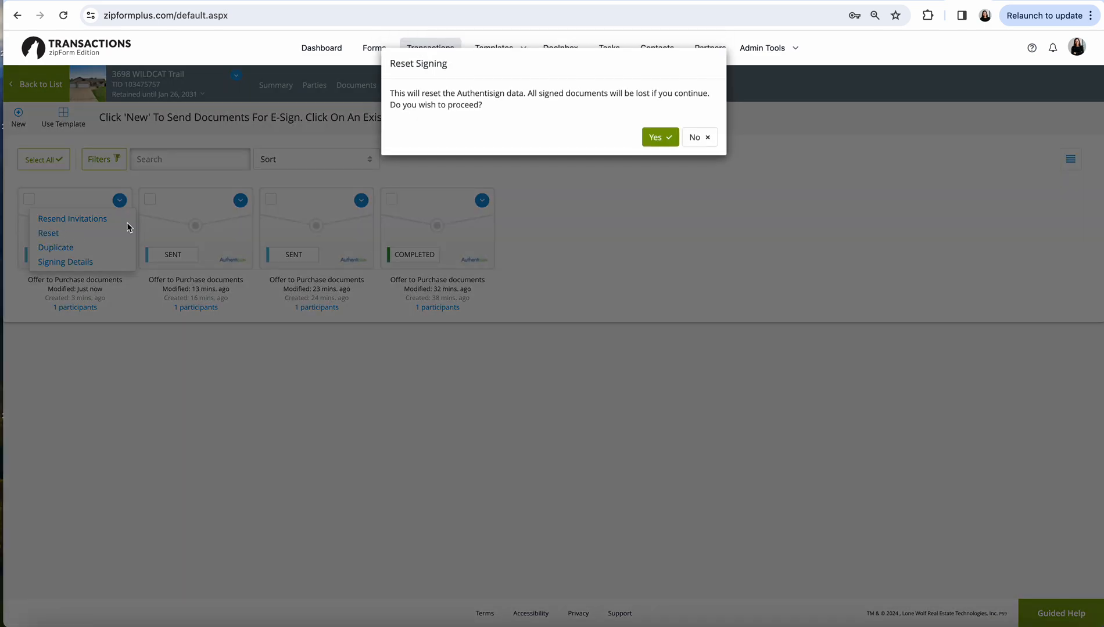
click(661, 139)
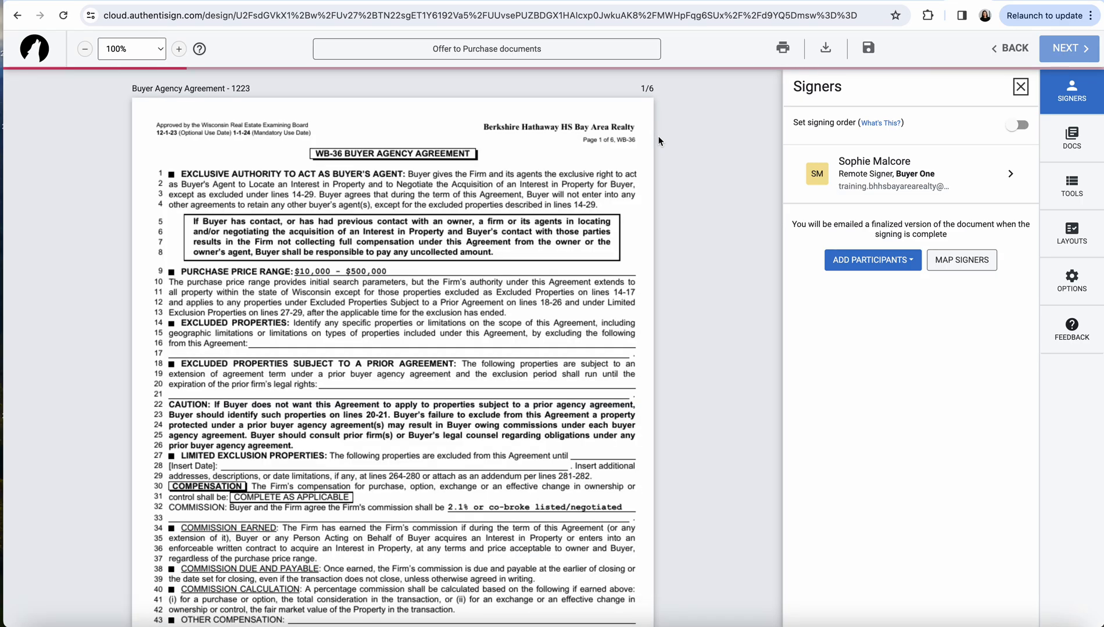
Add a Sign Here signature field for Myself and accept the signing acknowledgement
scroll(413, 422, down, 4)
scroll(412, 421, down, 20)
scroll(412, 422, down, 20)
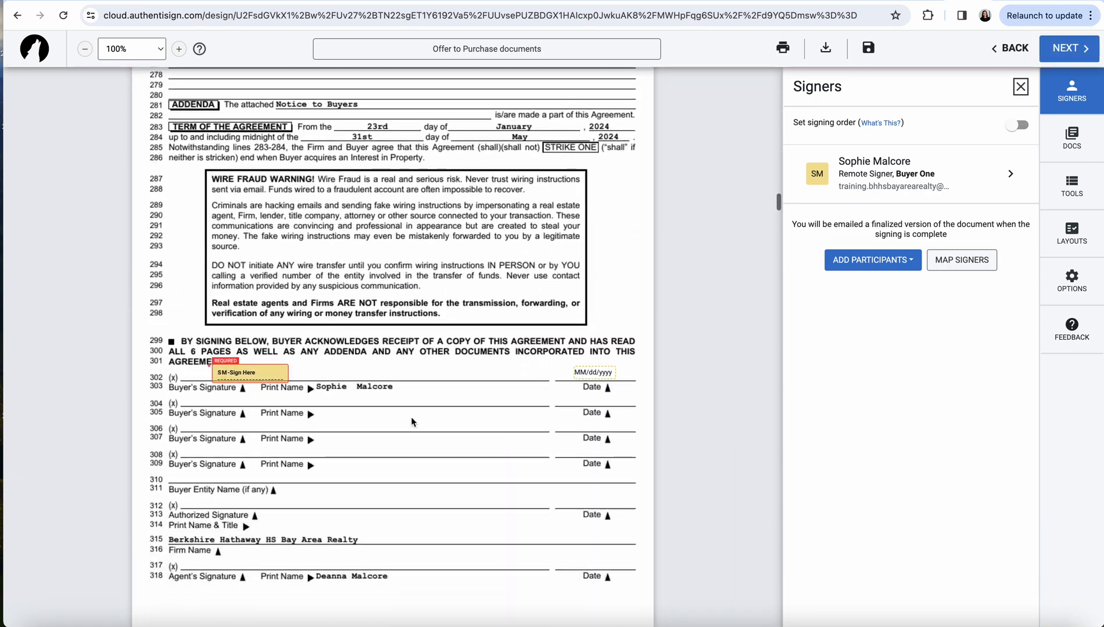
scroll(412, 421, down, 2)
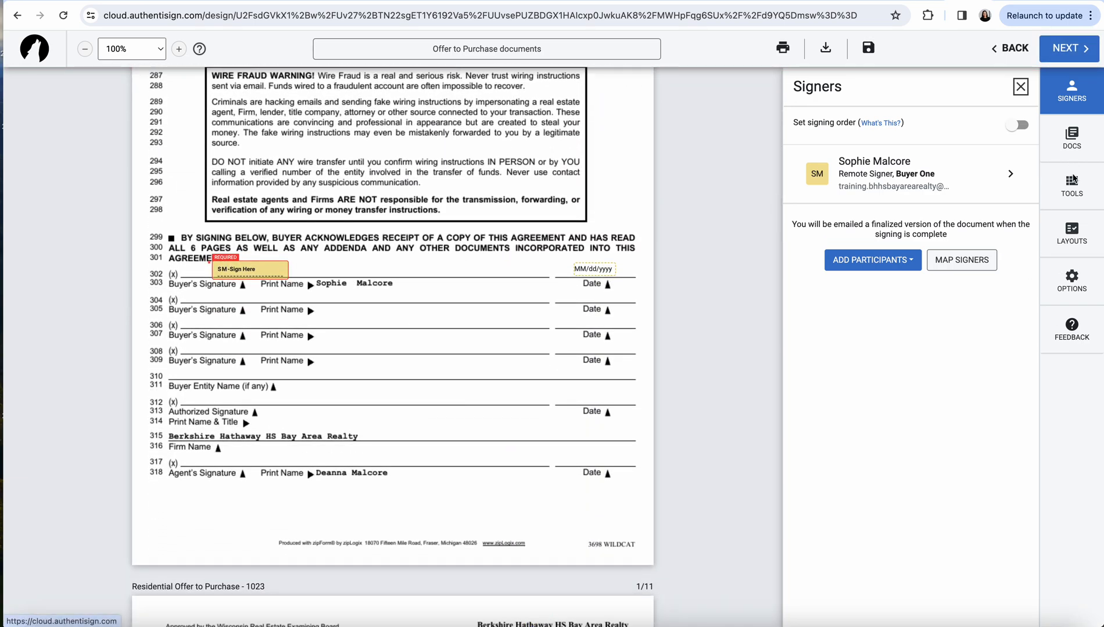
click(1074, 185)
click(925, 135)
click(876, 164)
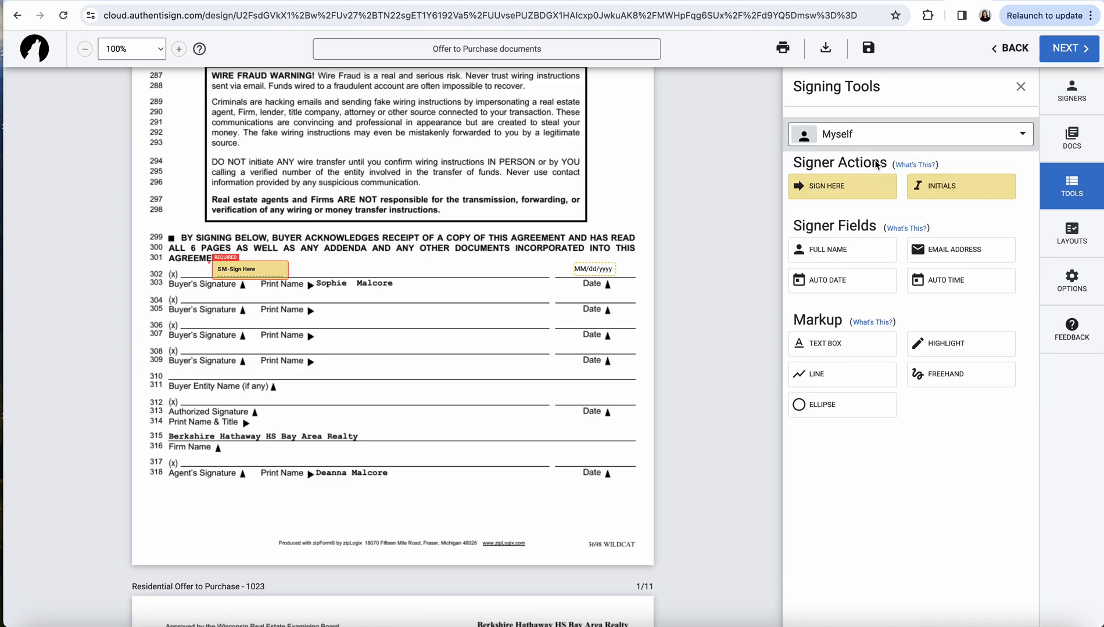
click(828, 189)
click(547, 401)
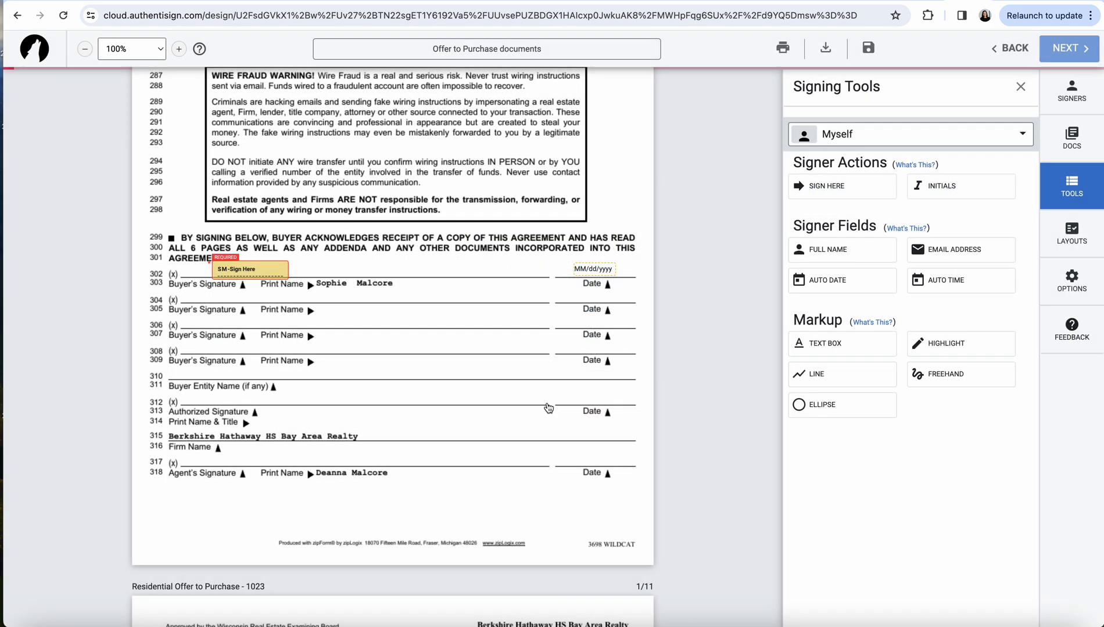
Place the agent's signature and the 01/28/24 date on agent signature line 317
mouse_move(404, 356)
mouse_down()
mouse_move(361, 412)
mouse_move(293, 463)
mouse_up()
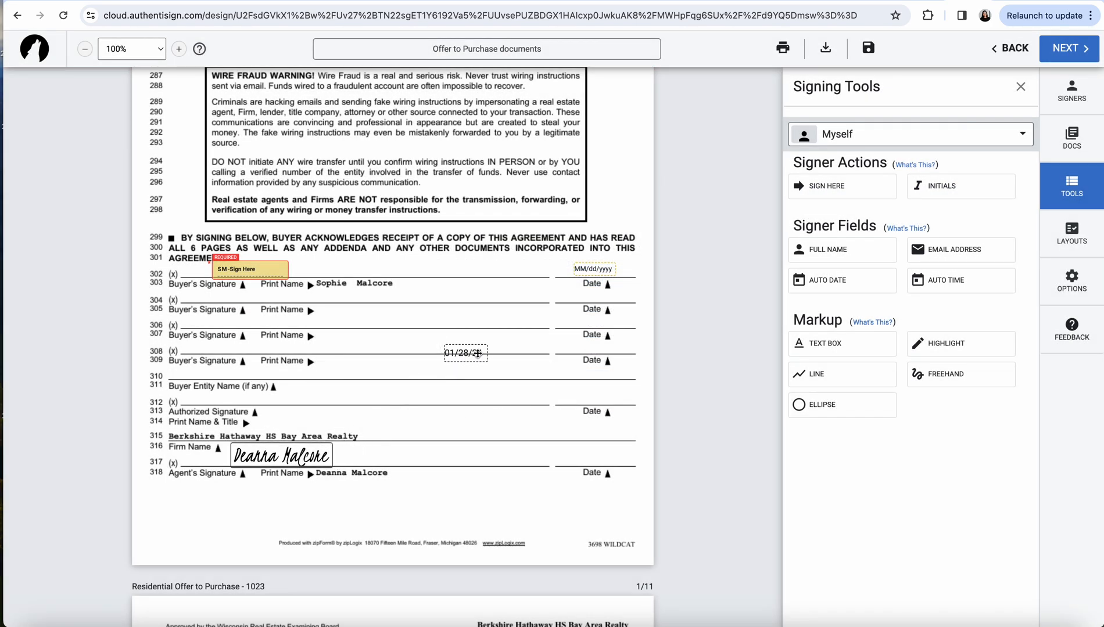
drag(473, 356, 605, 460)
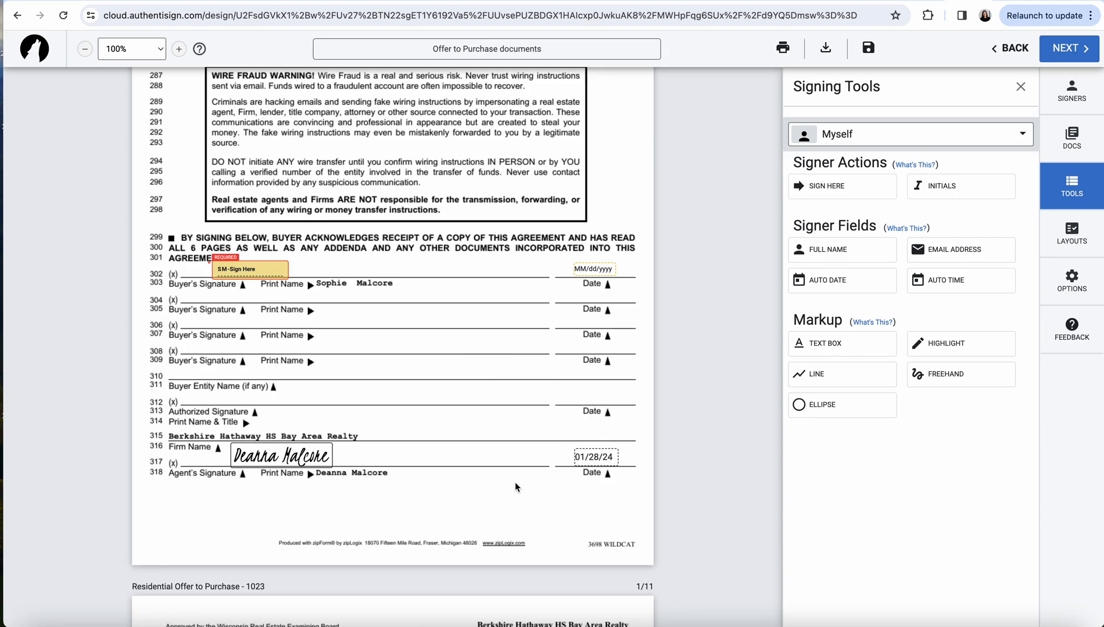
scroll(515, 487, down, 10)
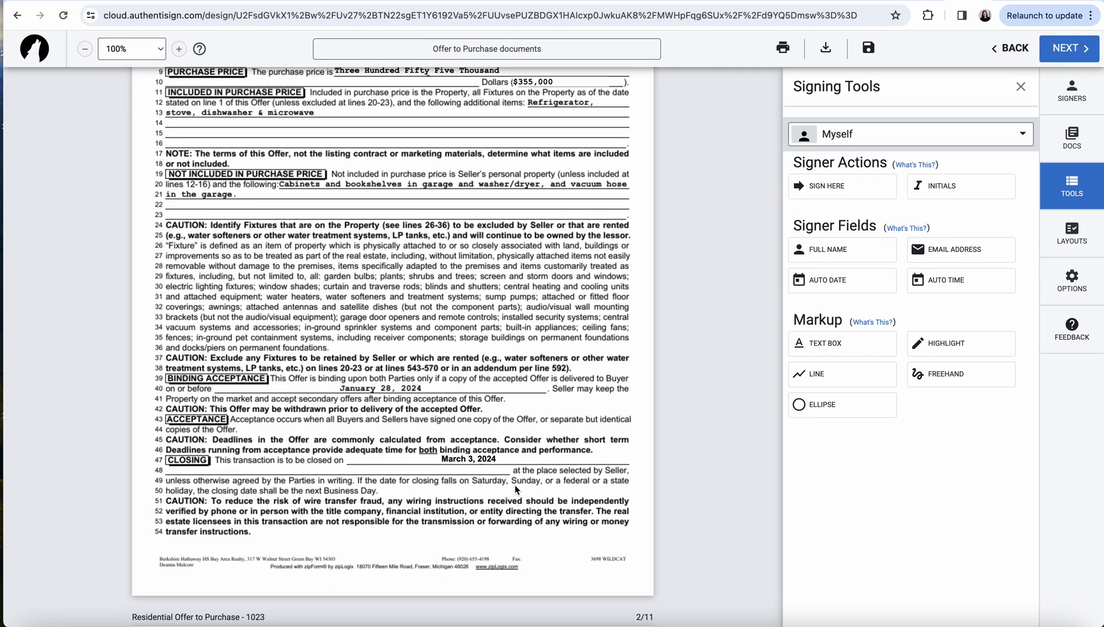
scroll(536, 371, up, 2)
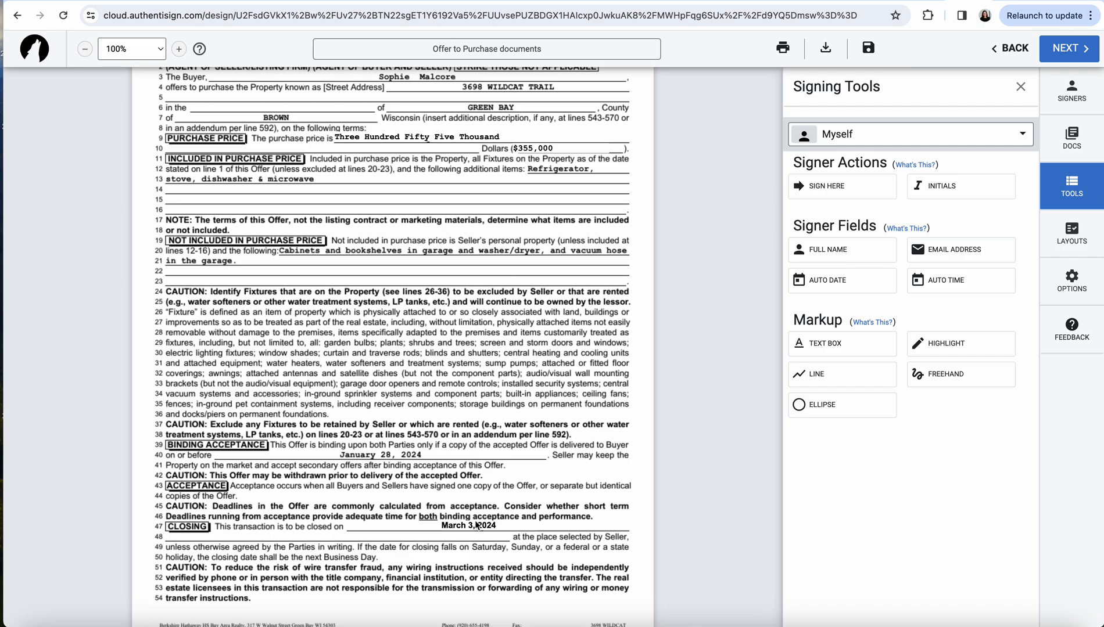
Place a text box over the closing date line reading 'March 13, 2023'
click(818, 347)
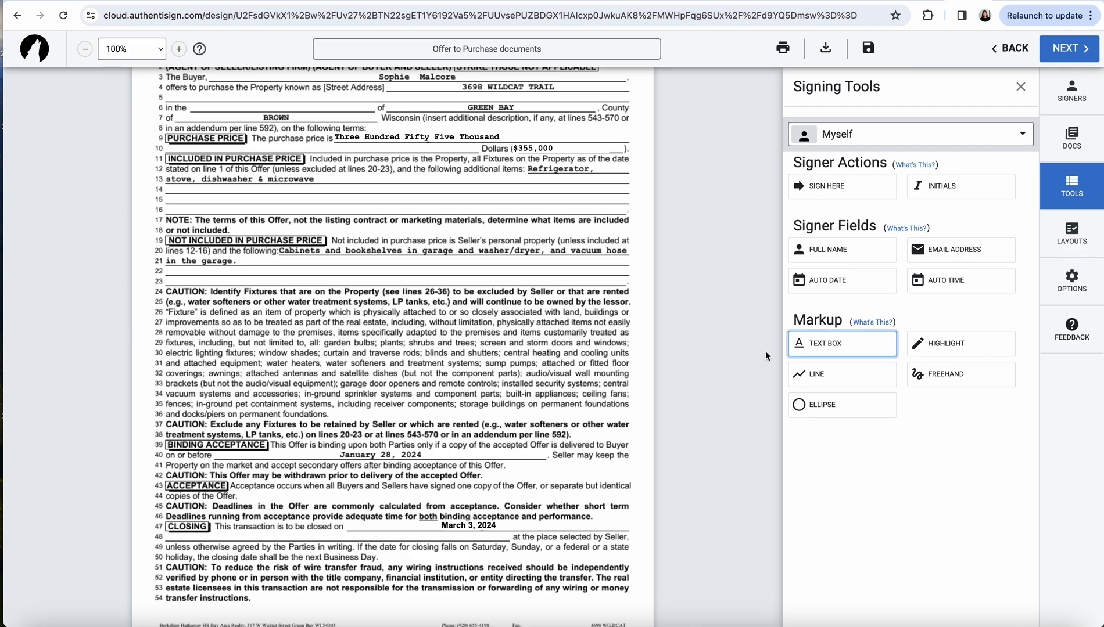
click(504, 531)
drag(485, 532, 448, 527)
click(448, 526)
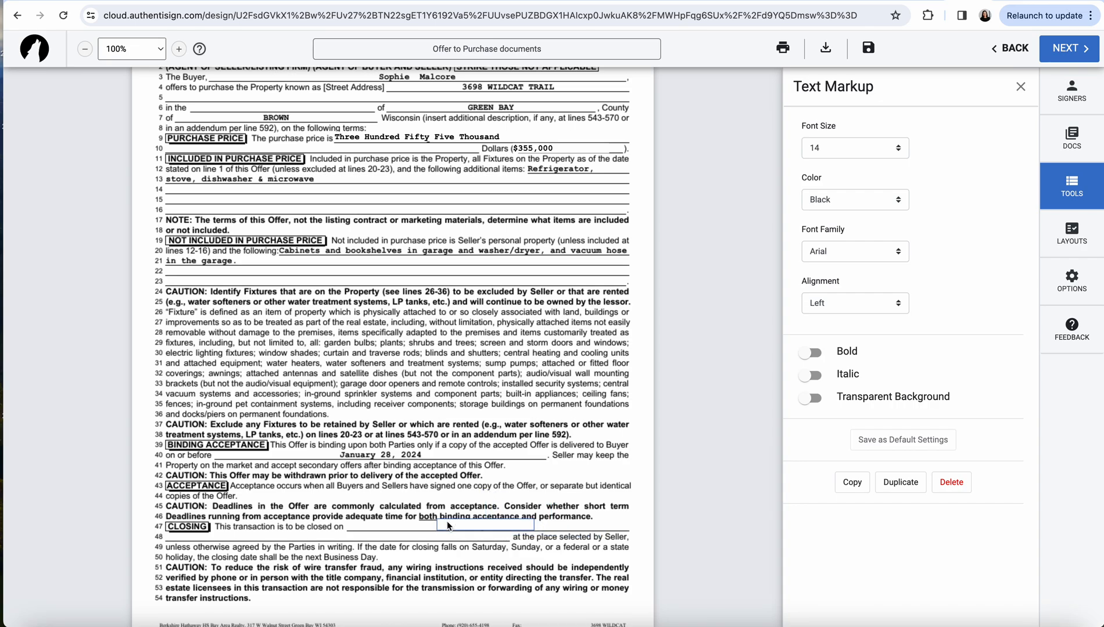
text(March 13, 2023)
Format the date text as bold Courier New, keeping font size 14
click(895, 153)
click(872, 132)
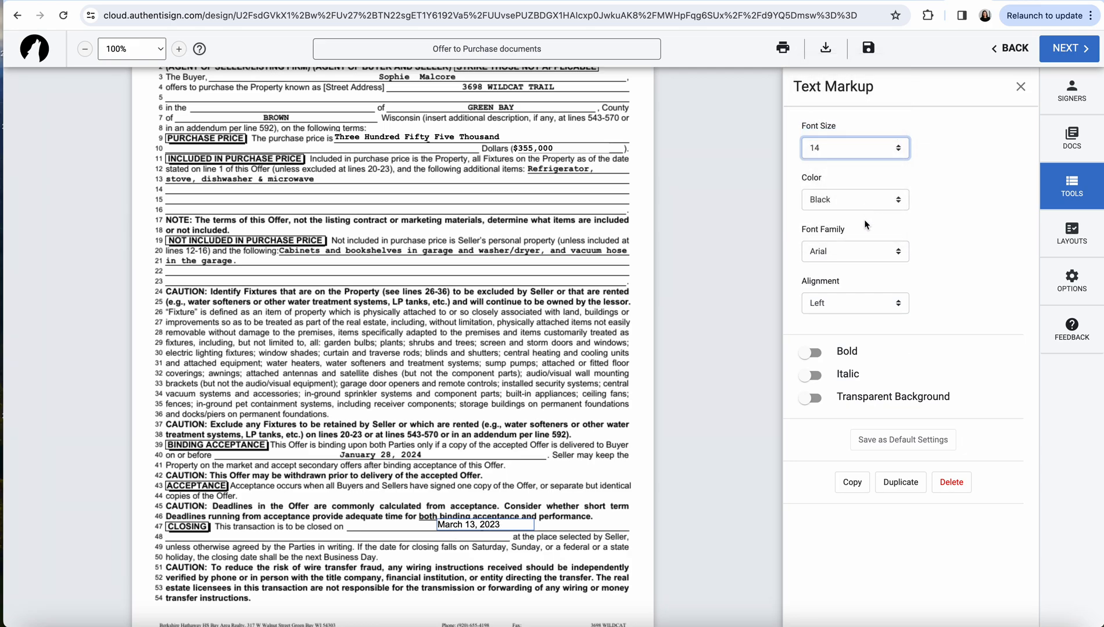
click(851, 251)
click(848, 272)
click(811, 353)
click(589, 489)
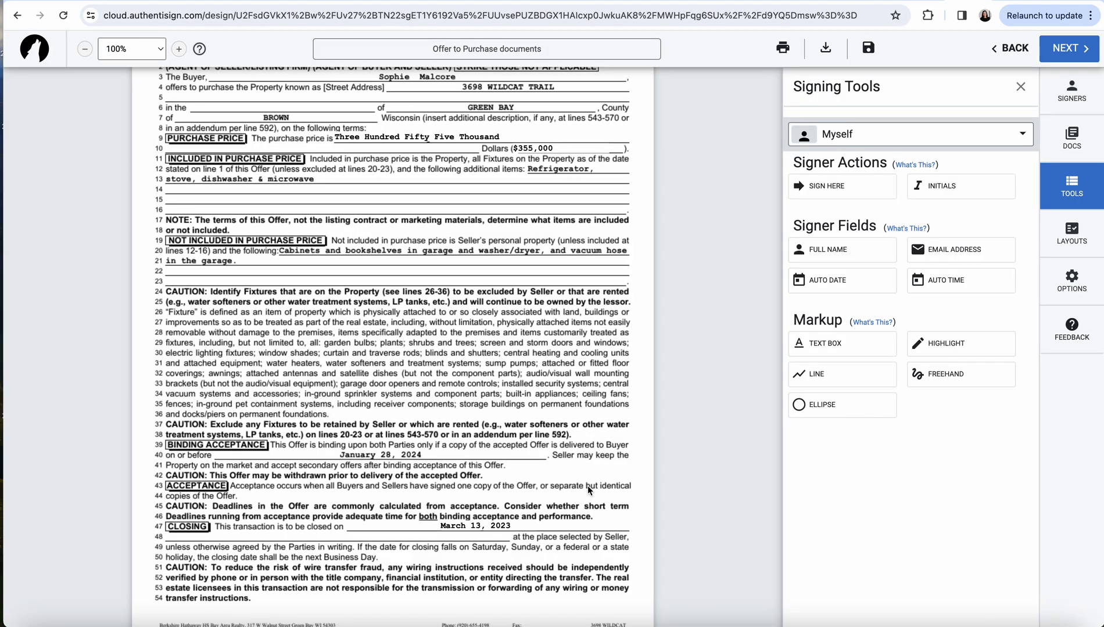
Check the added buyer agency brochure, then finalize and send the corrected packet
scroll(587, 486, down, 20)
scroll(587, 485, down, 20)
scroll(587, 486, down, 20)
scroll(588, 491, down, 20)
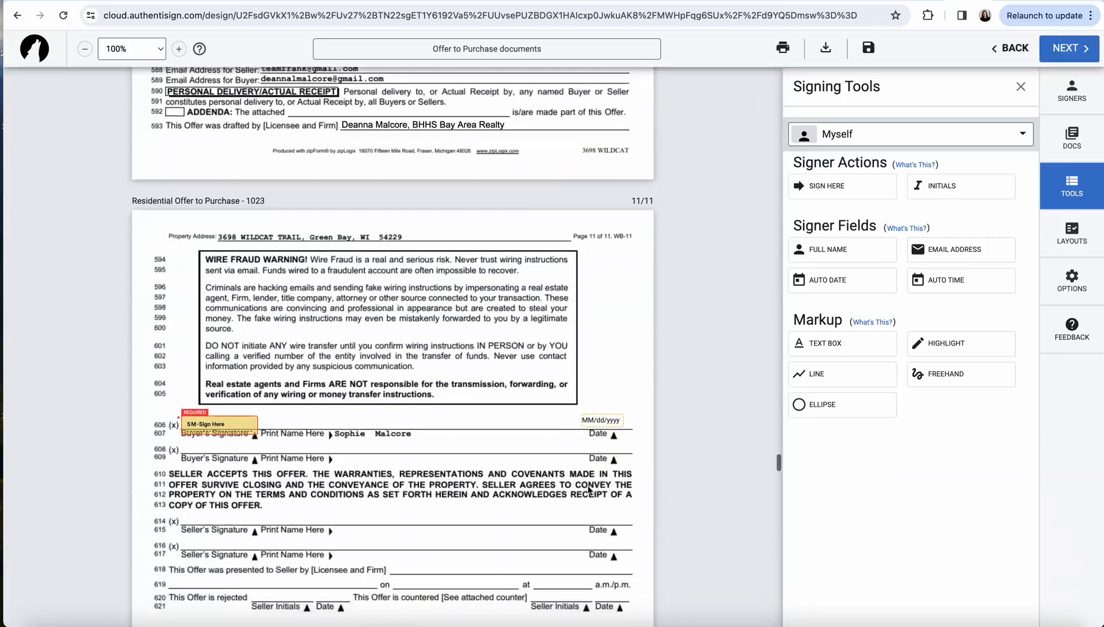
scroll(511, 526, down, 10)
scroll(511, 526, down, 15)
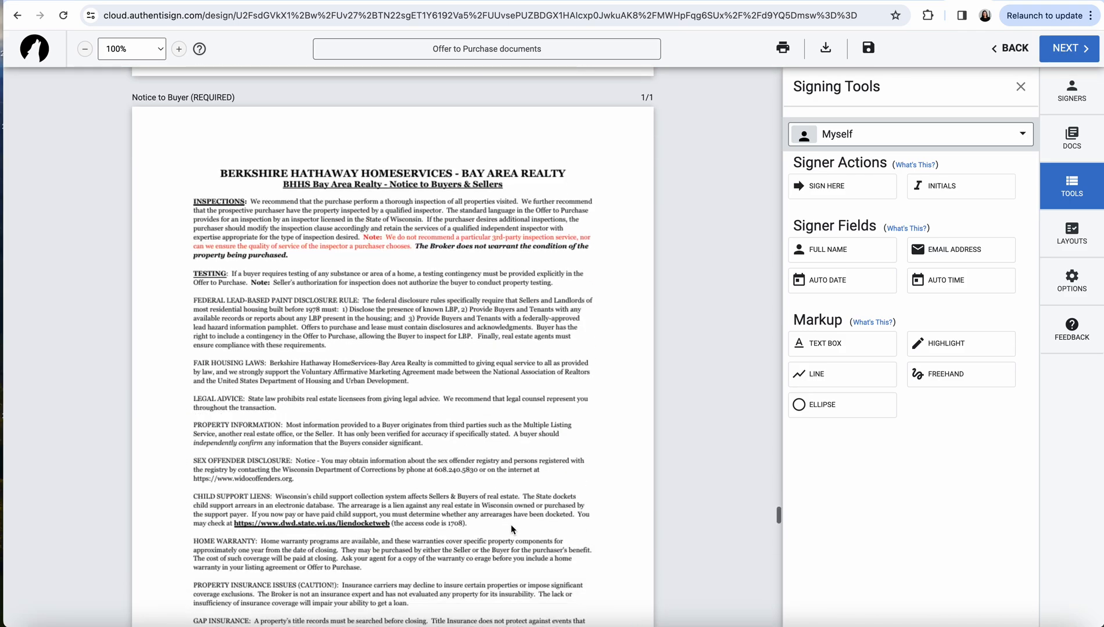
scroll(511, 527, down, 20)
scroll(511, 523, down, 15)
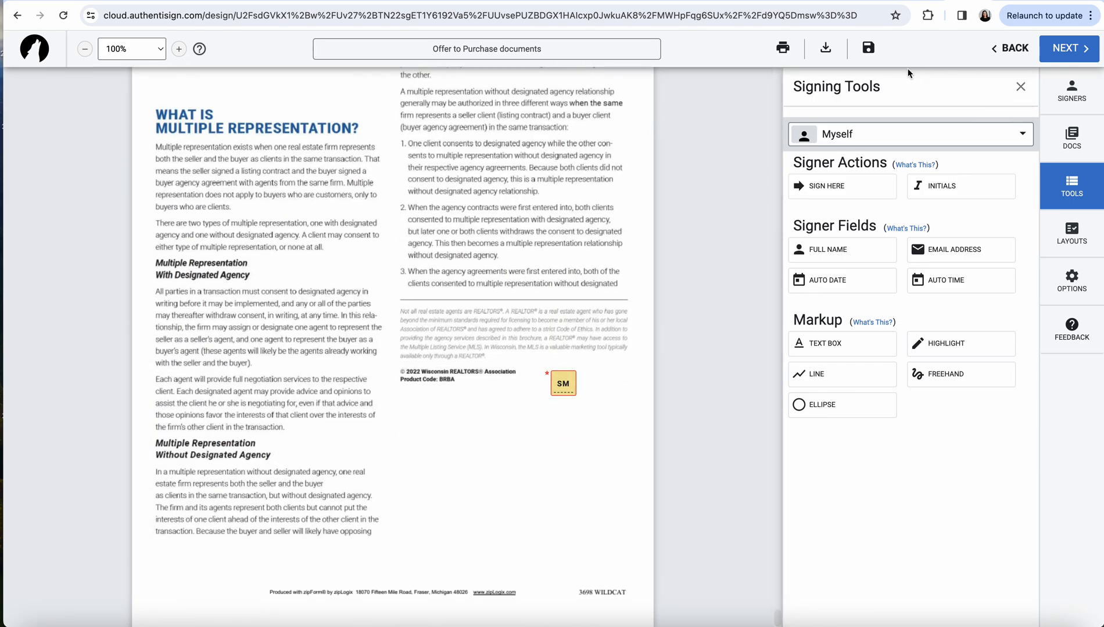
click(1072, 50)
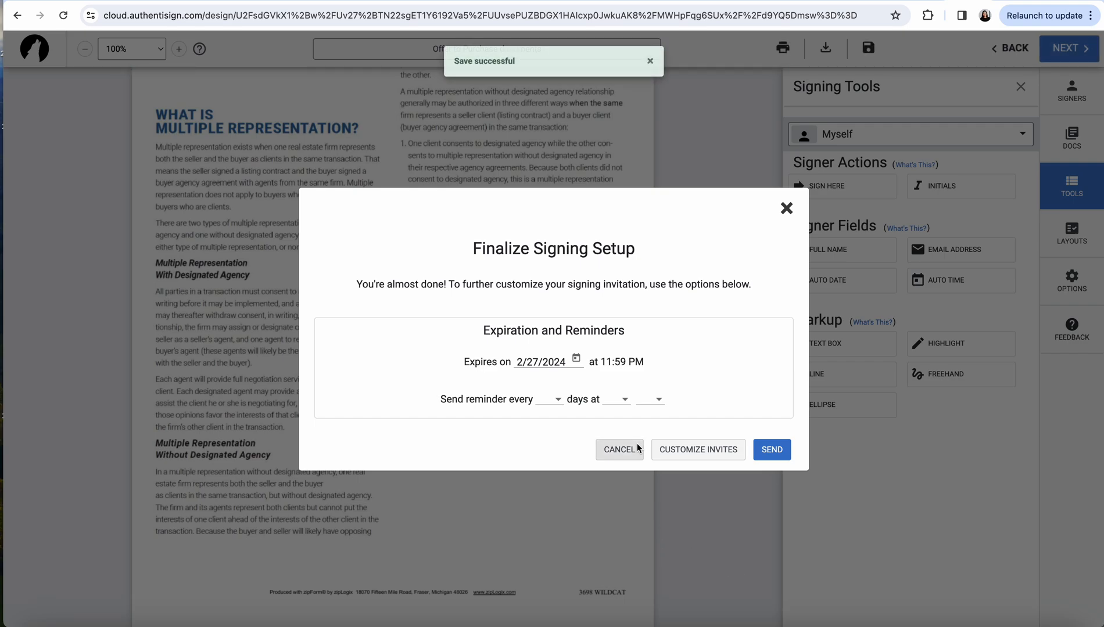
click(769, 452)
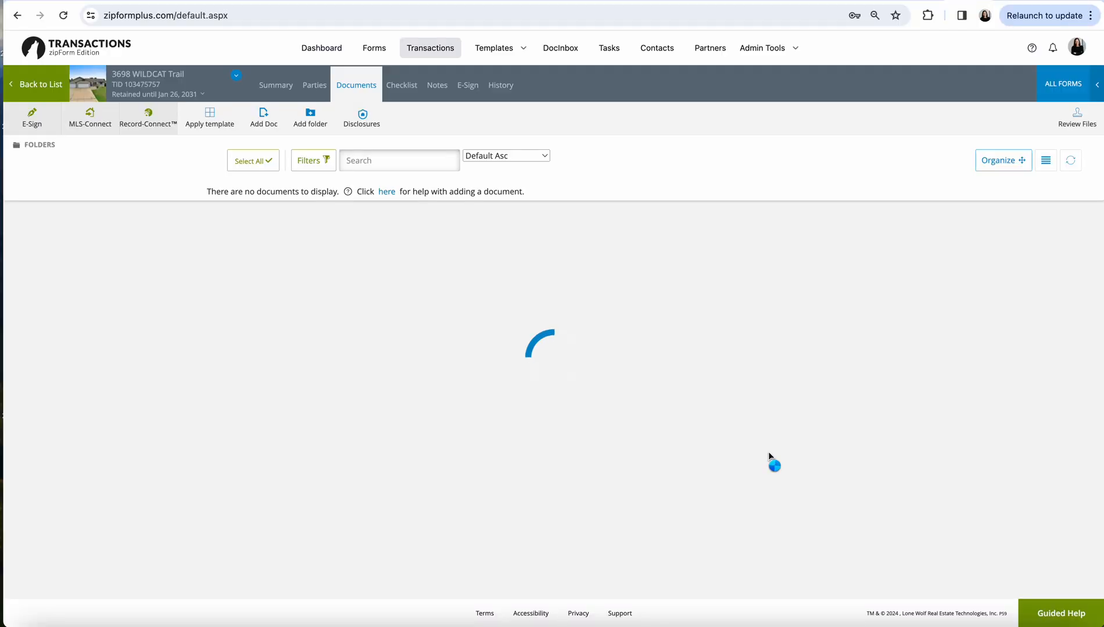
click(442, 46)
click(100, 237)
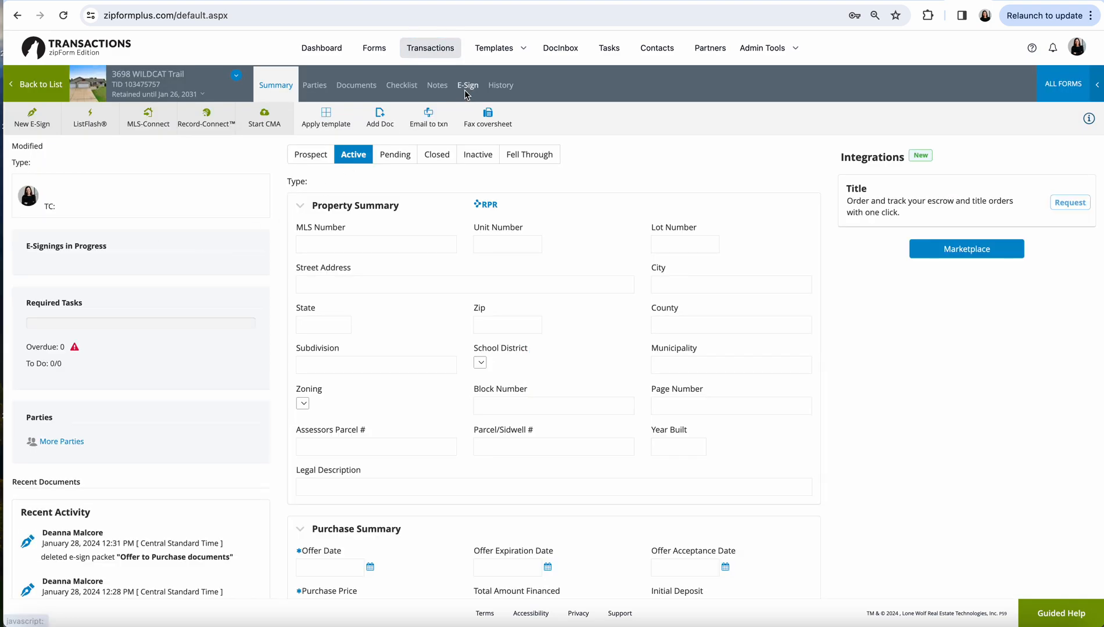
click(465, 88)
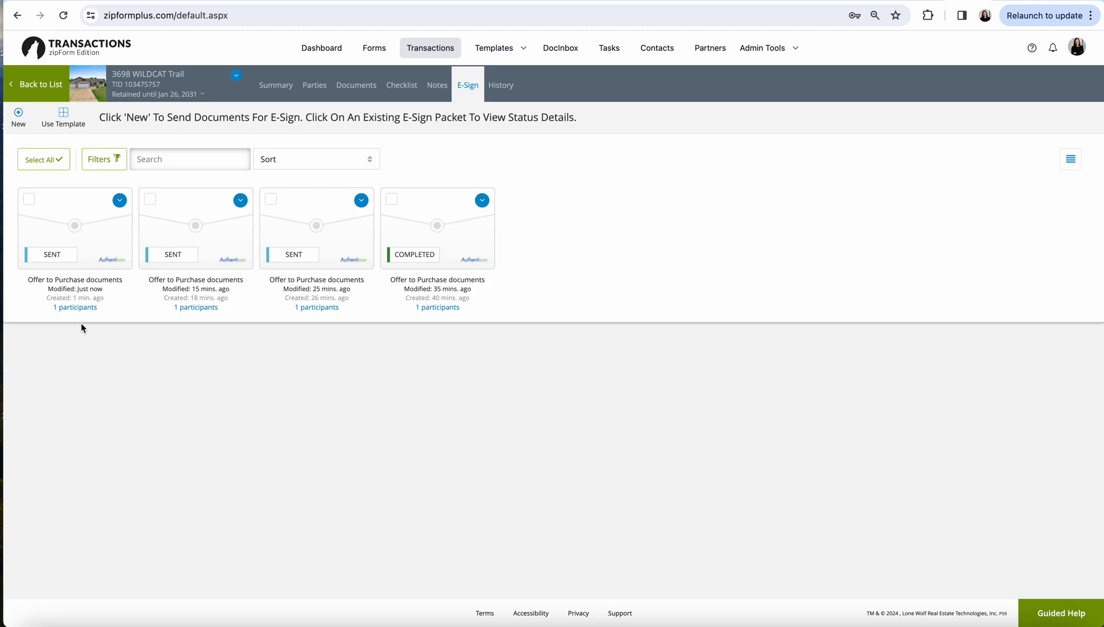
In the newest packet's Signing Details, replace the buyer's email with the new address and resend
click(119, 201)
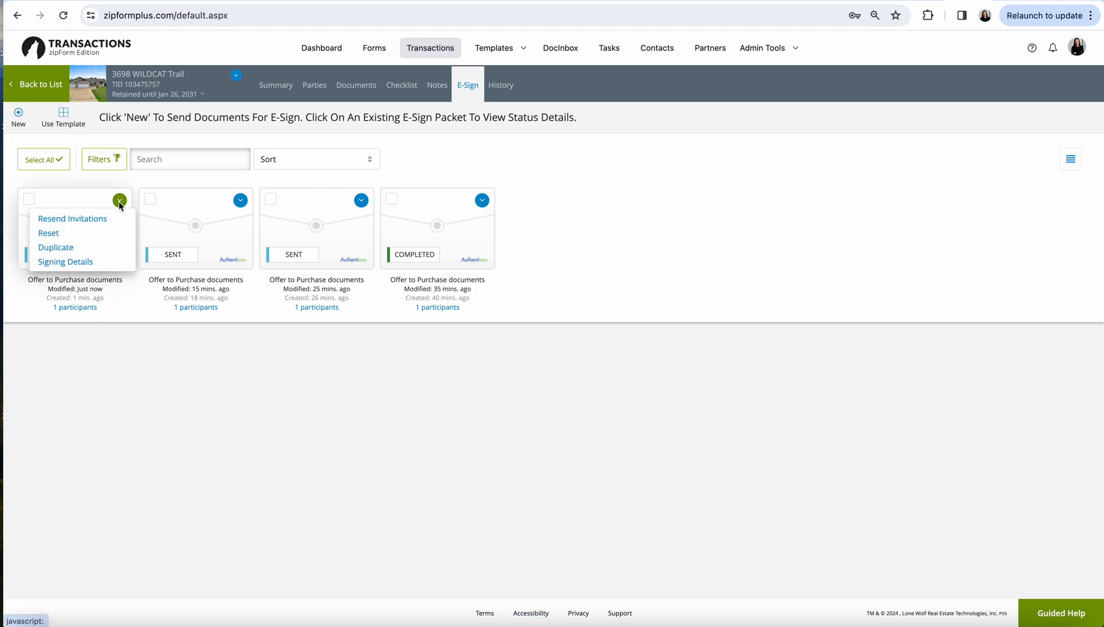
click(64, 262)
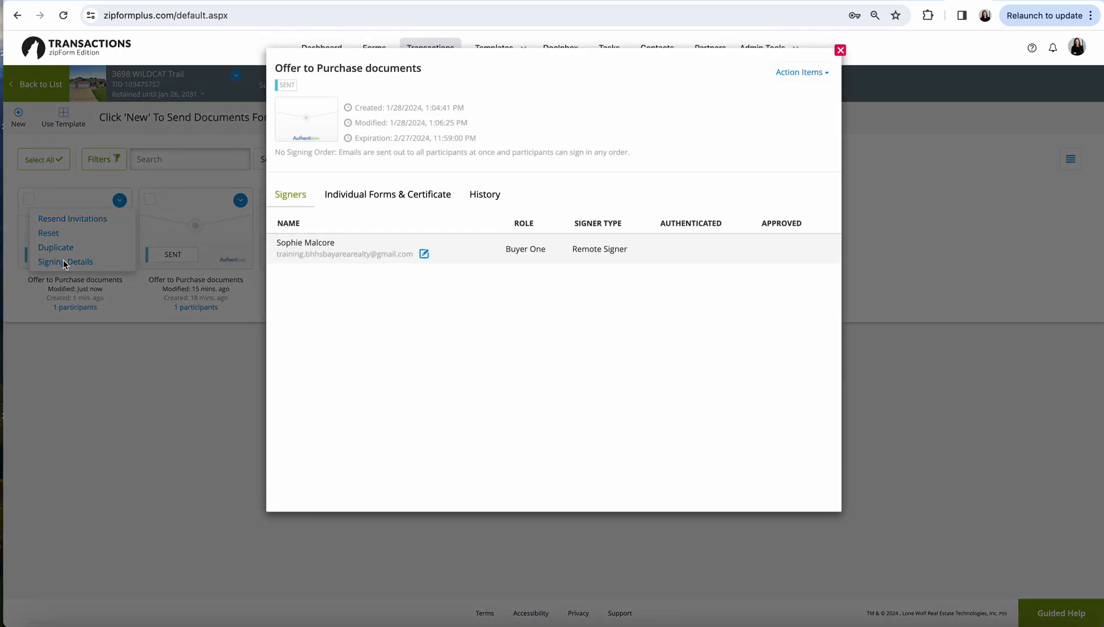
click(423, 254)
click(341, 257)
key(ctrl+a)
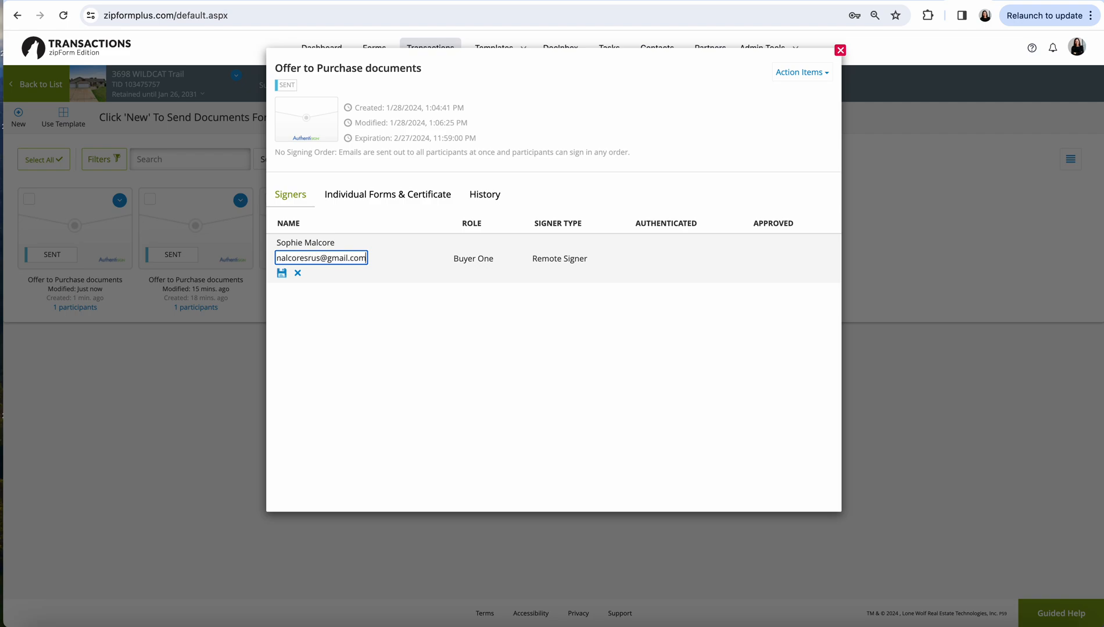
click(281, 273)
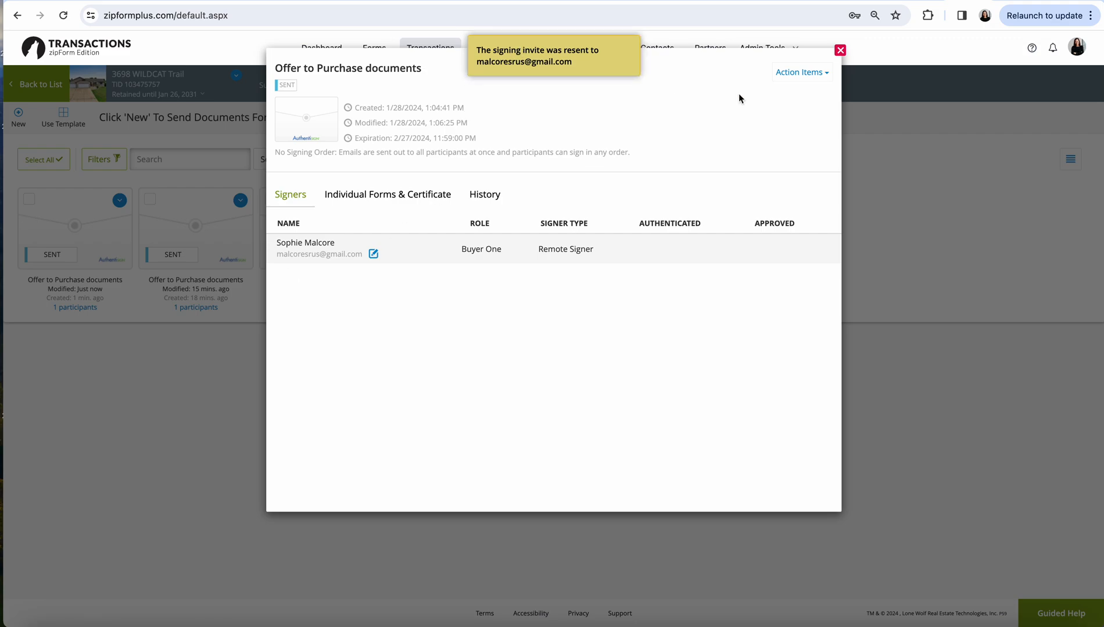
click(840, 50)
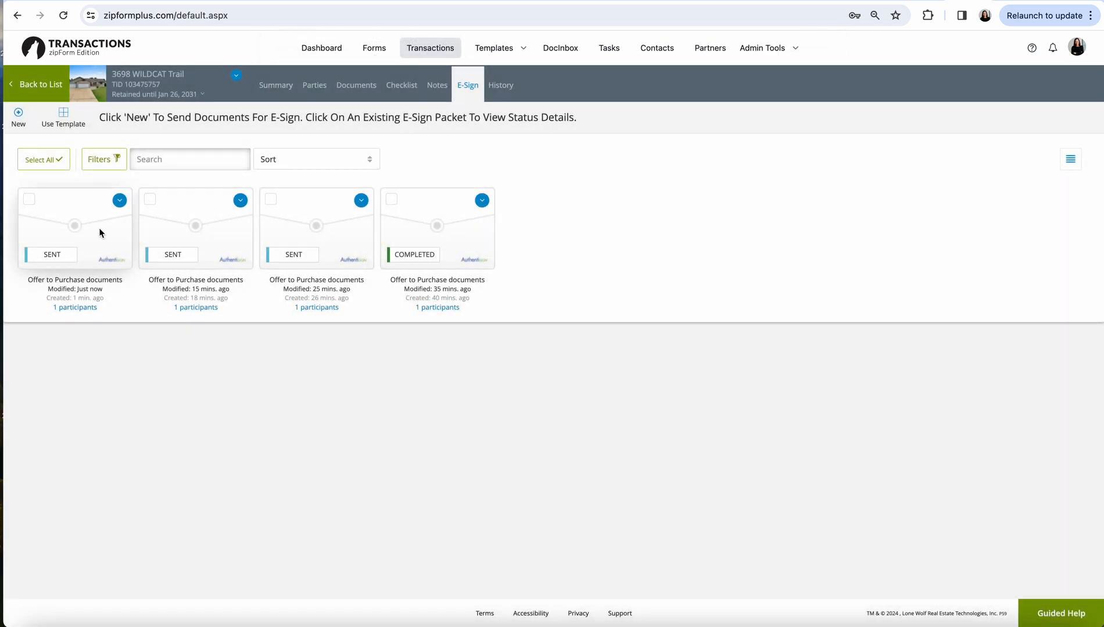